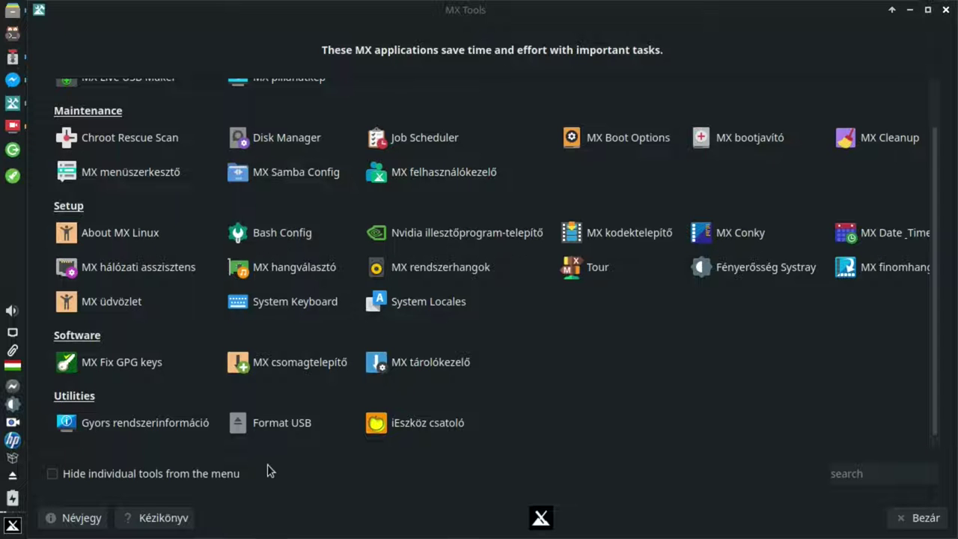
- Open the Format USB tool and select the 7,2G Sony Storage_Media drive (sdi) as the target device
{"action": "left_click", "coordinate": [288, 424]}
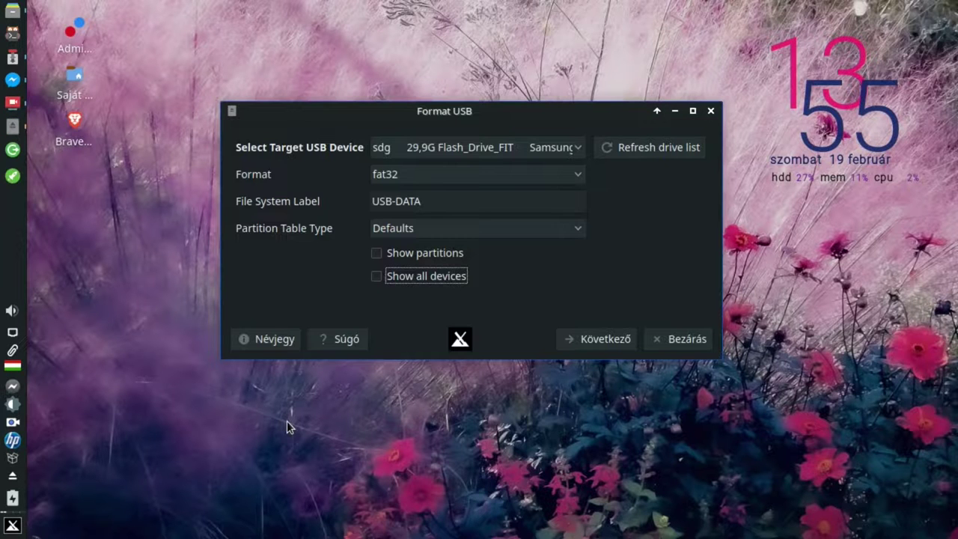
{"action": "left_click", "coordinate": [439, 149]}
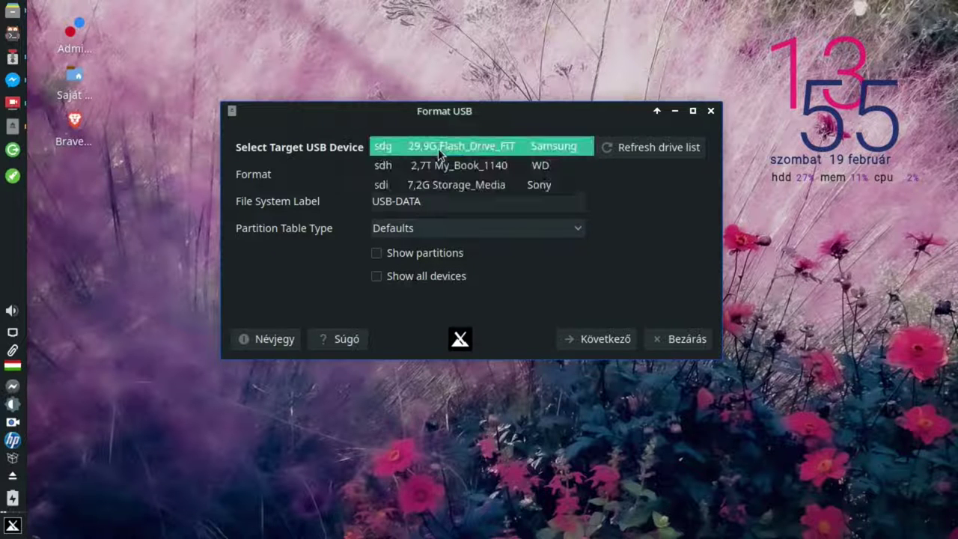
{"action": "left_click", "coordinate": [418, 188]}
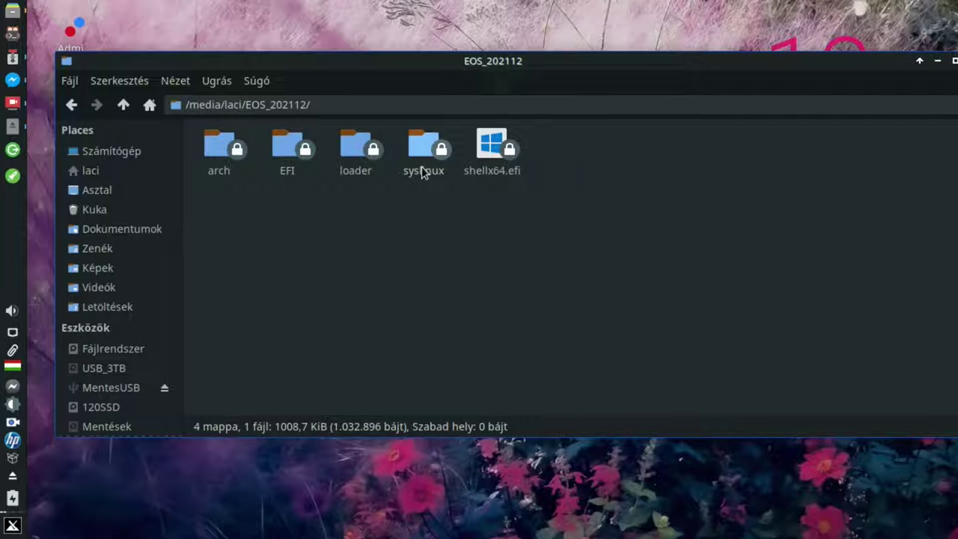
- Bring the EOS_202112 file manager window fully into view and close it
{"action": "left_click_drag", "start_coordinate": [724, 66], "coordinate": [541, 80]}
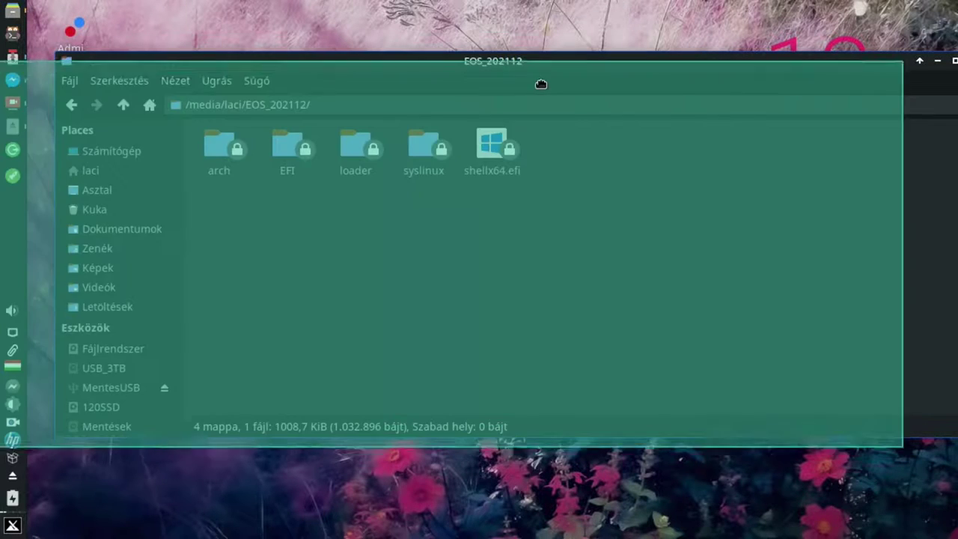
{"action": "left_click", "coordinate": [788, 81]}
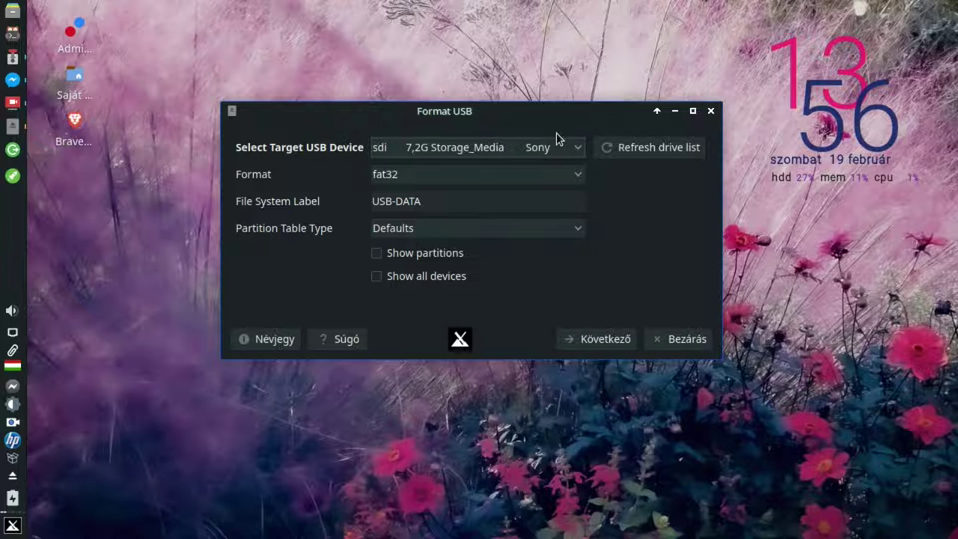
- Configure the USB format as fat32 with the file system label Sony and the Defaults partition table type
{"action": "left_click", "coordinate": [455, 180]}
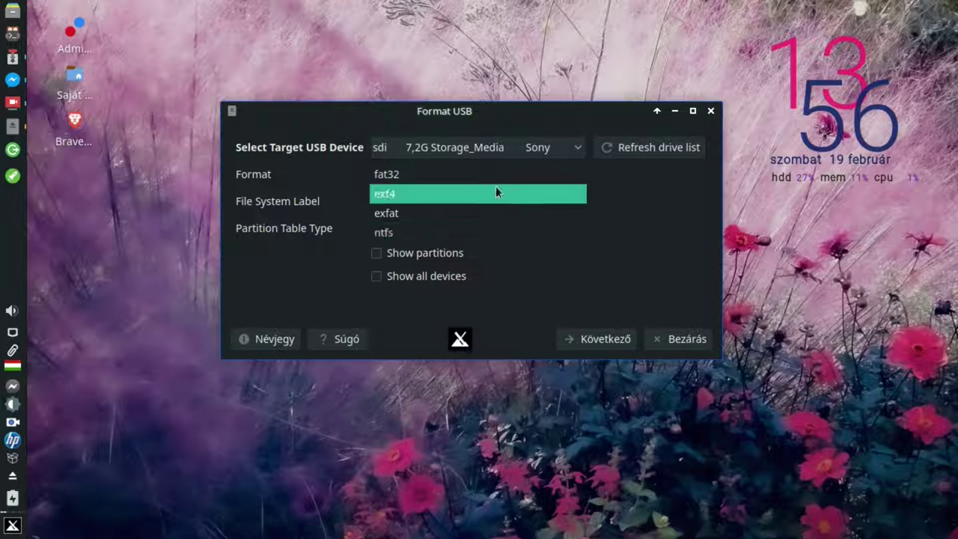
{"action": "left_click", "coordinate": [439, 176]}
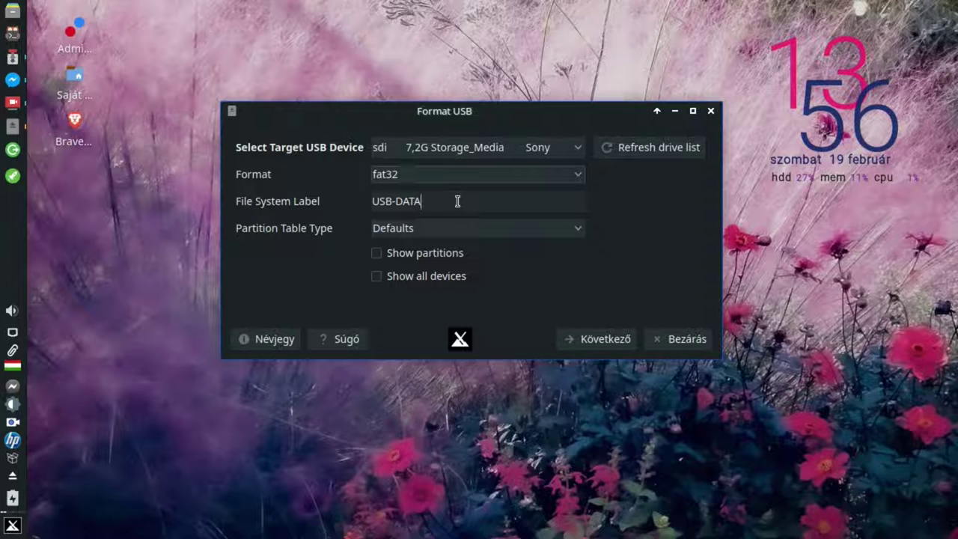
{"action": "key", "text": "BackSpace"}
{"action": "key", "text": "BackSpace"}
{"action": "key", "text": "BackSpace"}
{"action": "key", "text": "BackSpace"}
{"action": "key", "text": "BackSpace"}
{"action": "key", "text": "BackSpace"}
{"action": "key", "text": "BackSpace"}
{"action": "key", "text": "BackSpace"}
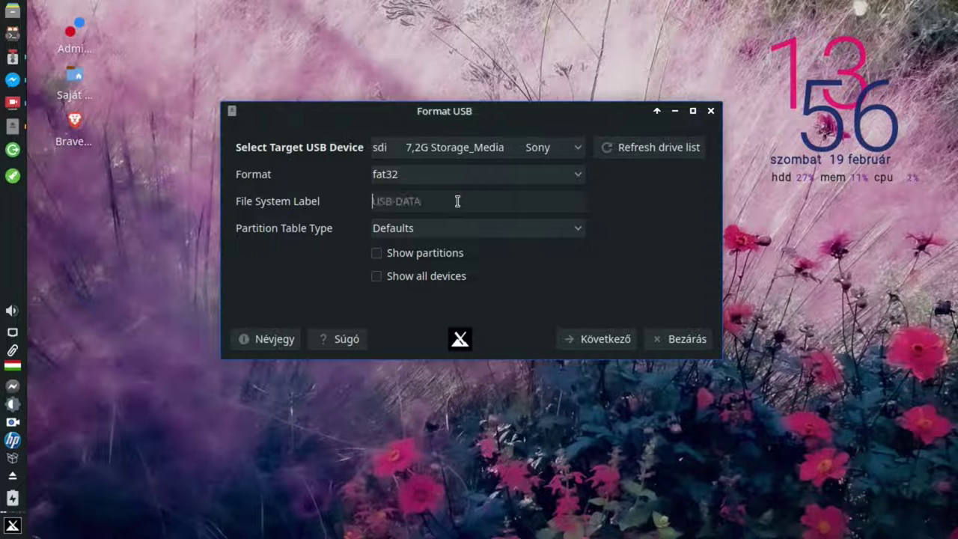
{"action": "type", "text": "Sony"}
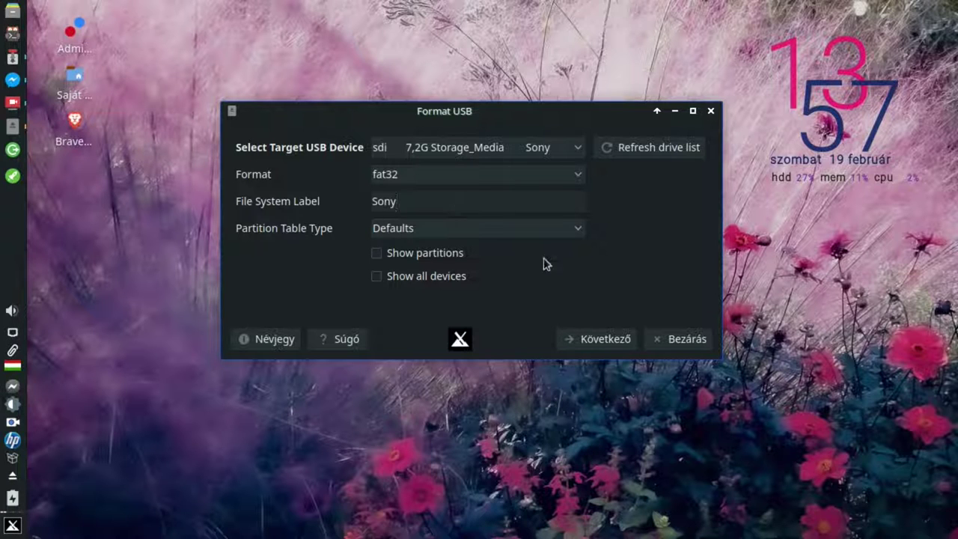
{"action": "left_click", "coordinate": [548, 234]}
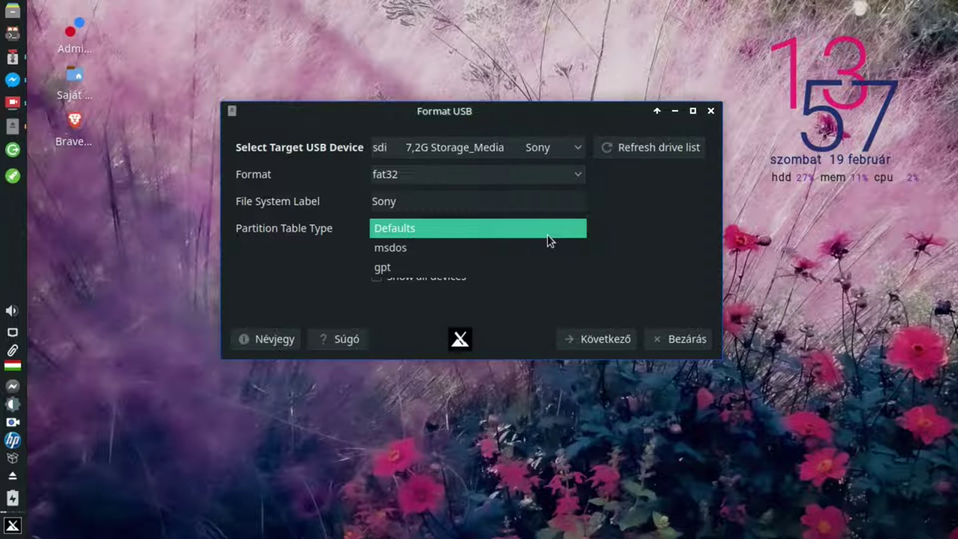
{"action": "left_click", "coordinate": [547, 234]}
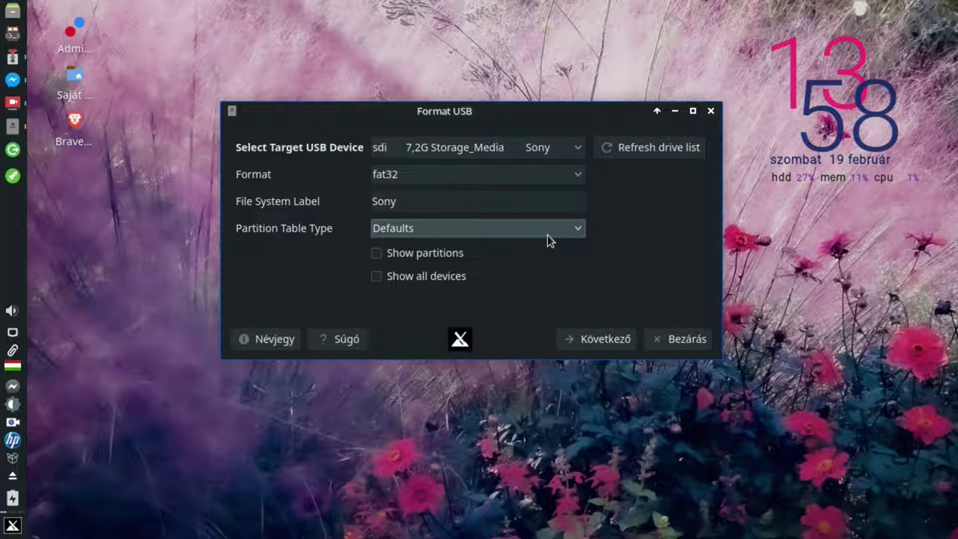
- Show individual partitions in the target device choices, review them, and switch back to whole drives
{"action": "left_click", "coordinate": [376, 255]}
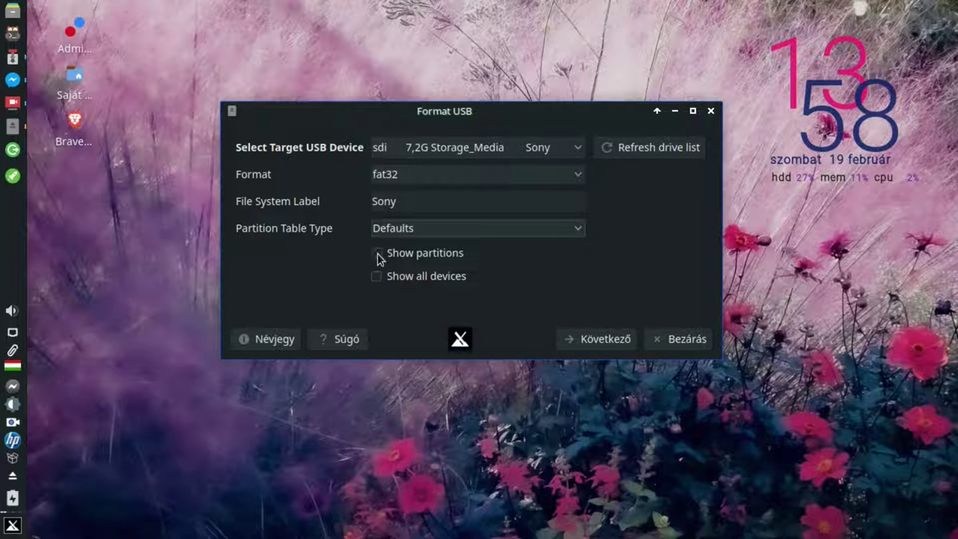
{"action": "left_click", "coordinate": [581, 149]}
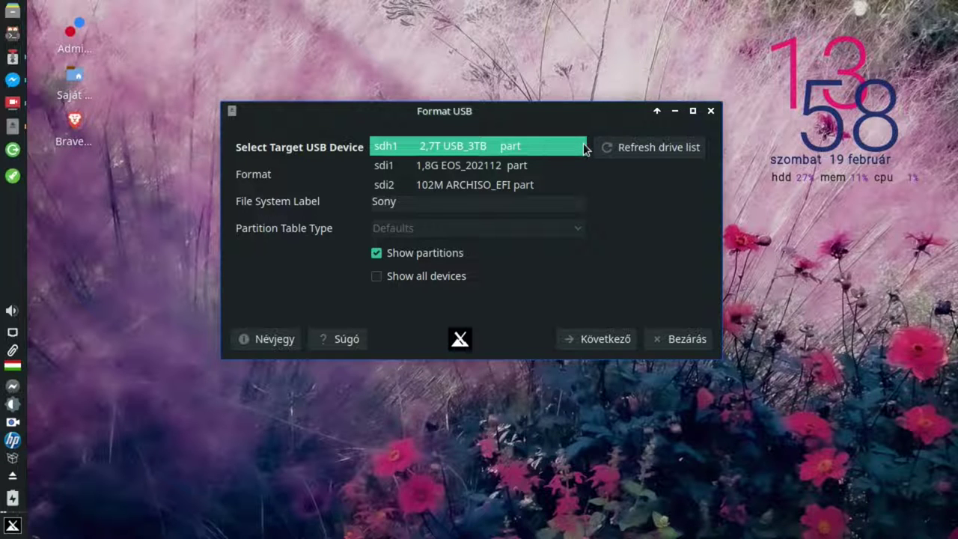
{"action": "left_click", "coordinate": [584, 149]}
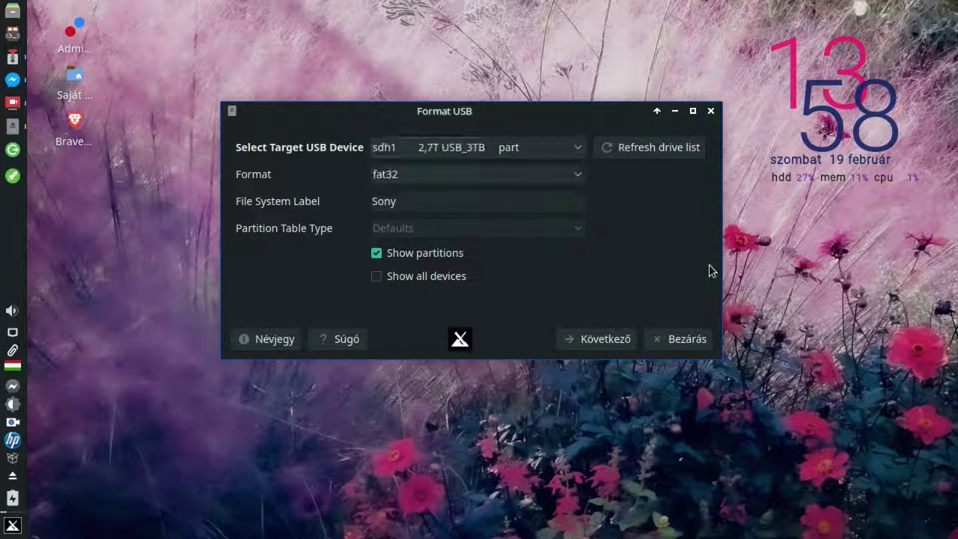
{"action": "left_click", "coordinate": [375, 254]}
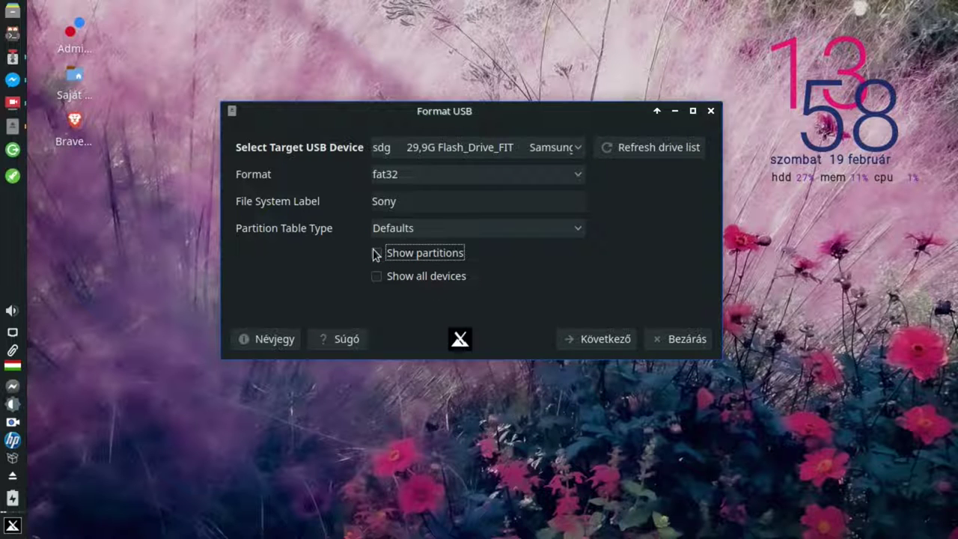
- Select the 7,2G Sony Storage_Media drive (sdi) again and start formatting it, agreeing to the data loss and authenticating with the account password
{"action": "left_click", "coordinate": [577, 148]}
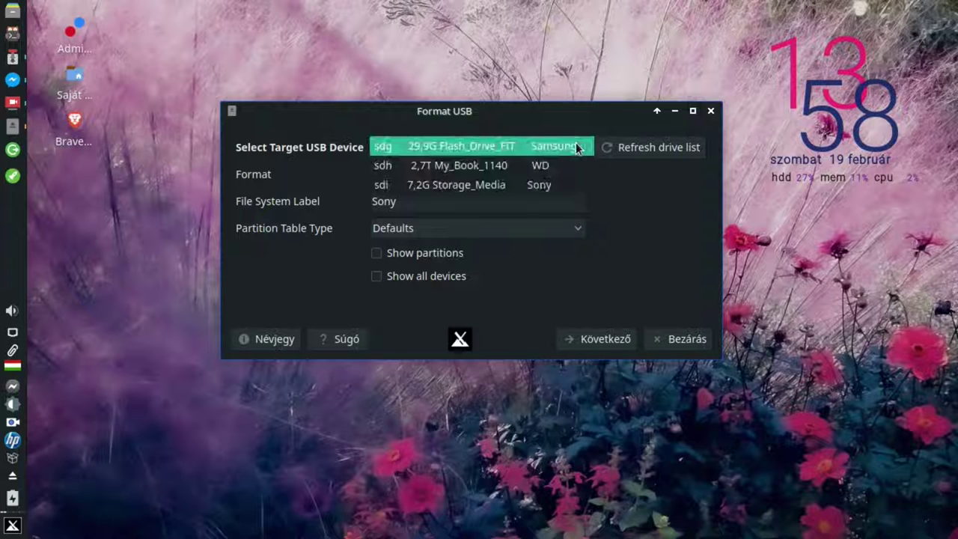
{"action": "left_click", "coordinate": [548, 184]}
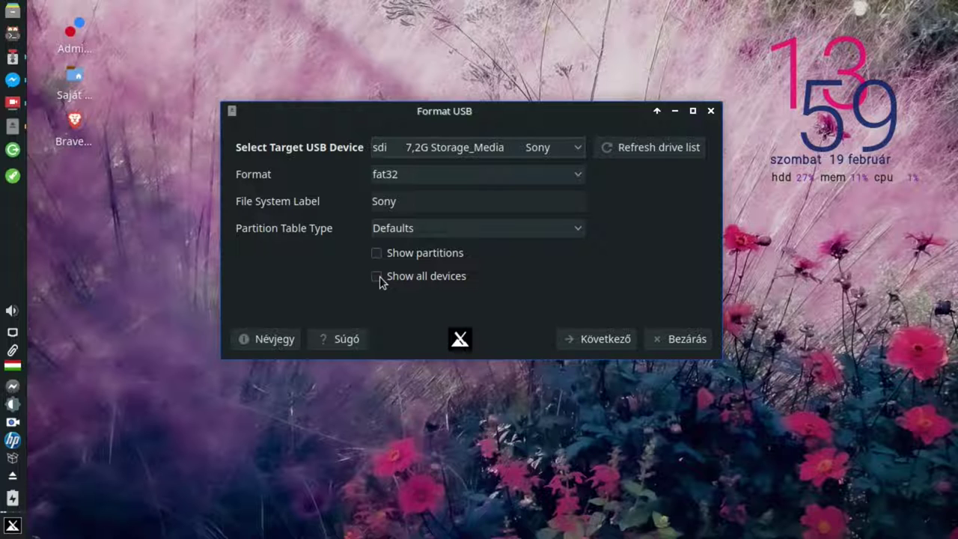
{"action": "left_click", "coordinate": [598, 345]}
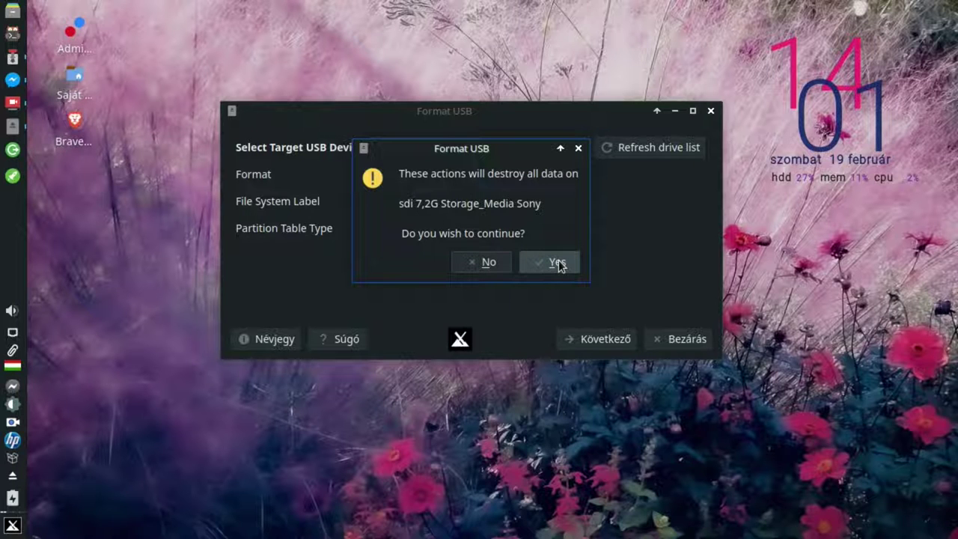
{"action": "left_click", "coordinate": [558, 263]}
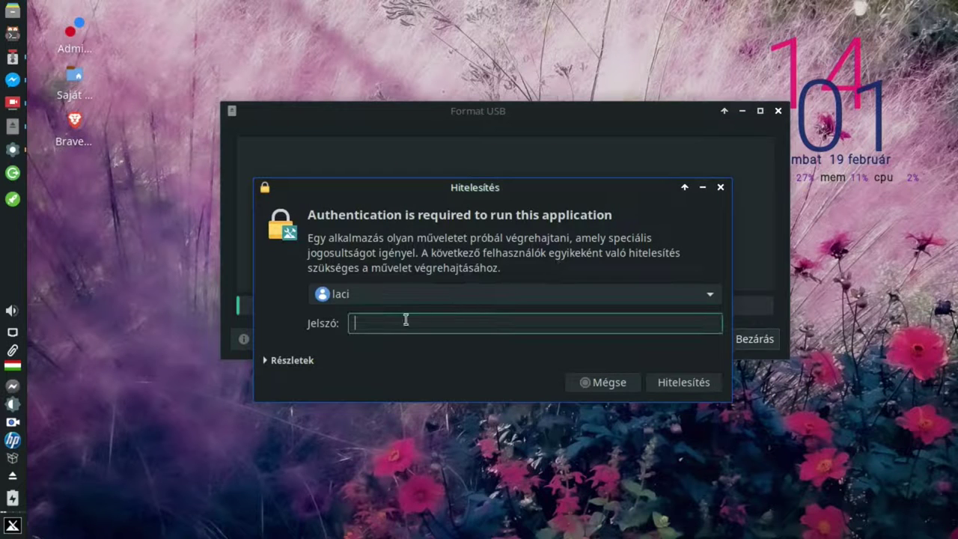
{"action": "type", "text": "*******"}
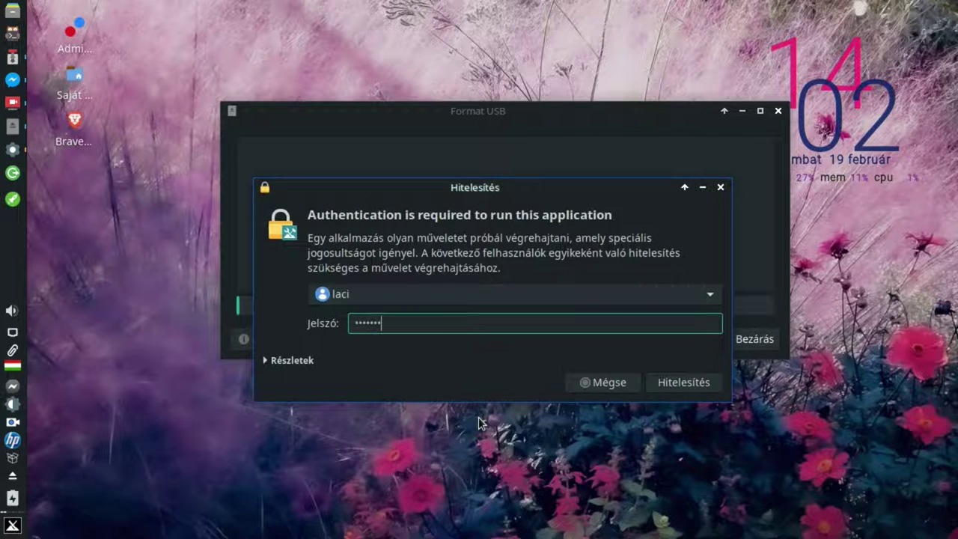
{"action": "key", "text": "Return"}
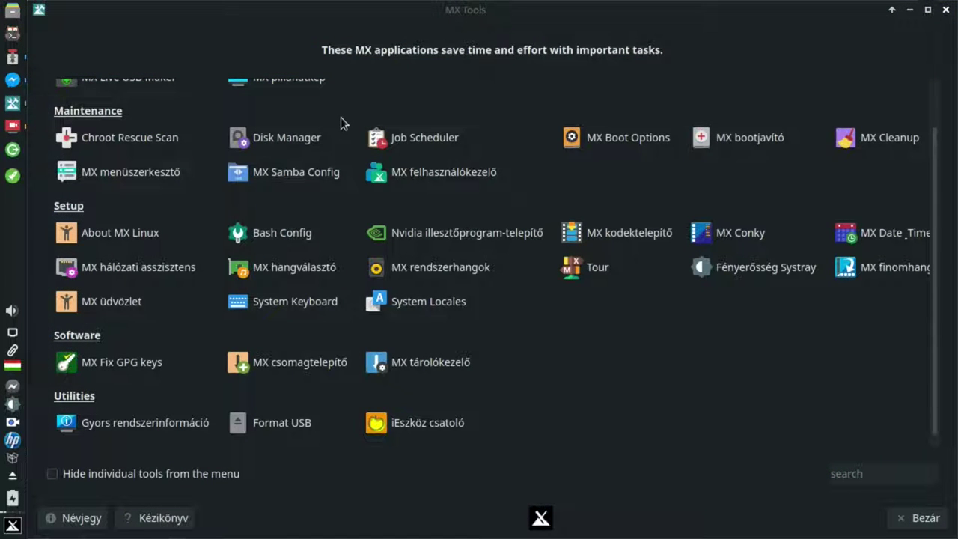
- Run the quick system information tool (Gyors rendszerinformáció) and dismiss its clipboard message
{"action": "left_click", "coordinate": [144, 423]}
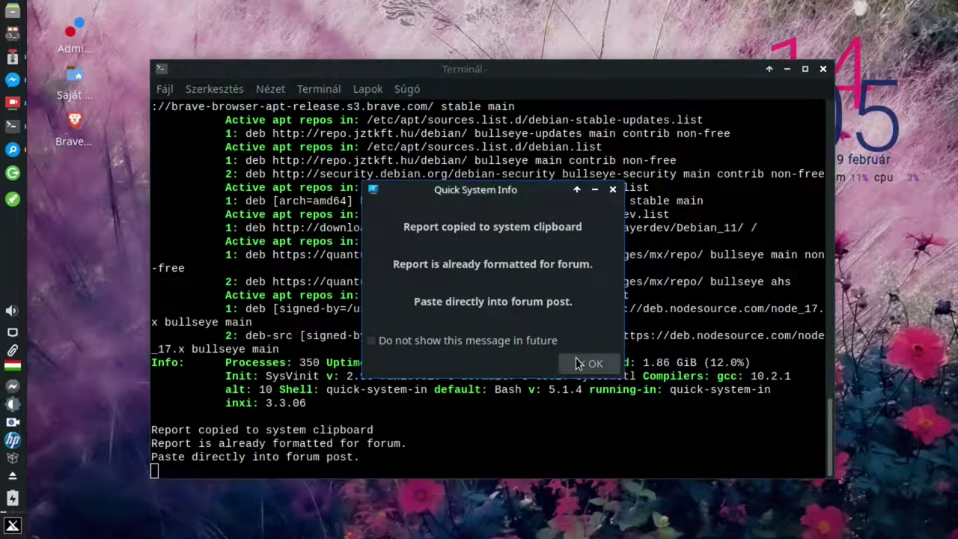
{"action": "left_click", "coordinate": [576, 362]}
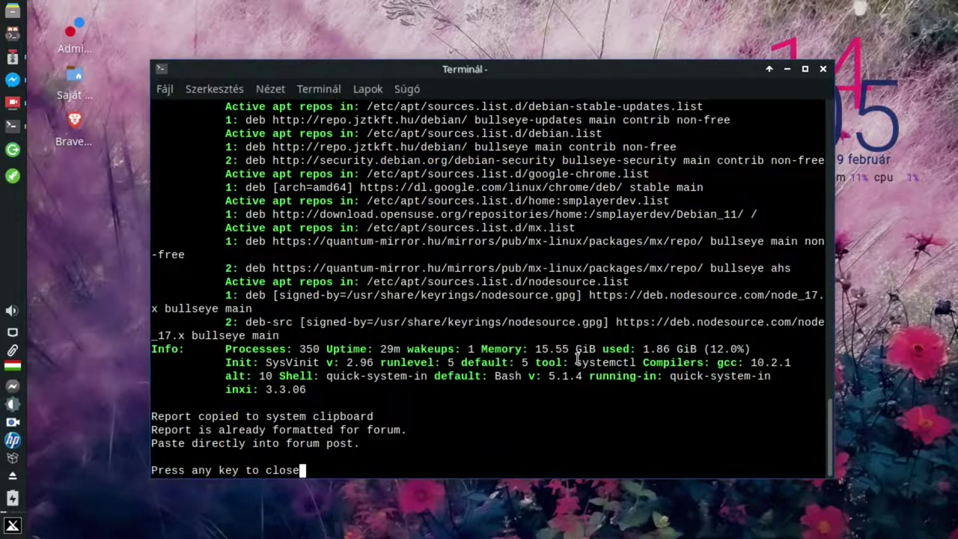
- Examine the system report from start to end, covering the hardware, drives, partitions, sensors and package repositories
{"action": "scroll", "coordinate": [577, 357], "scroll_direction": "up", "scroll_amount": 20}
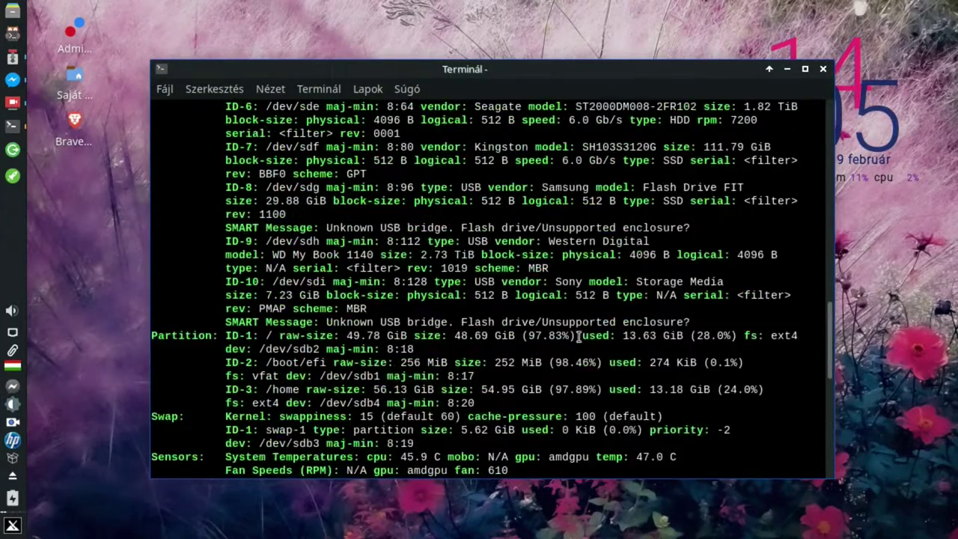
{"action": "scroll", "coordinate": [578, 326], "scroll_direction": "up", "scroll_amount": 18}
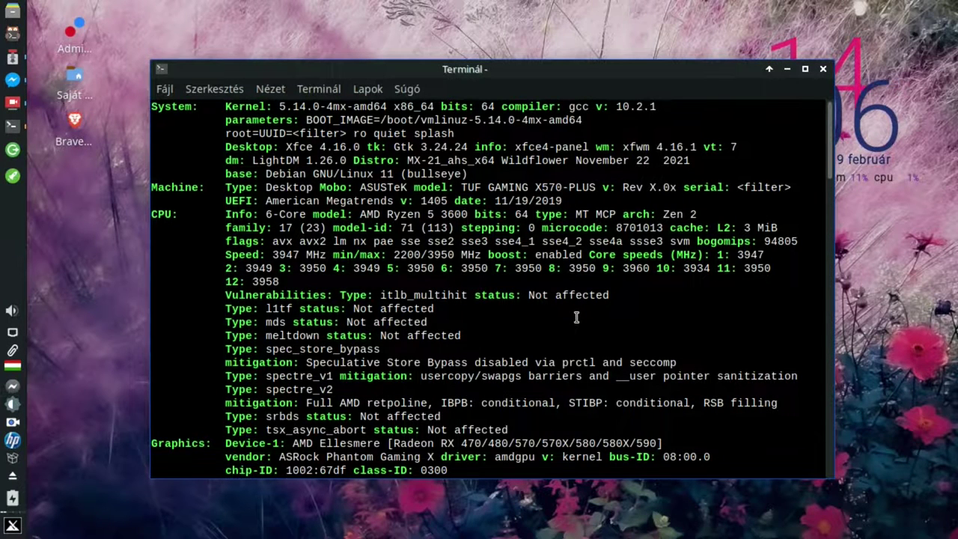
{"action": "scroll", "coordinate": [459, 277], "scroll_direction": "down", "scroll_amount": 10}
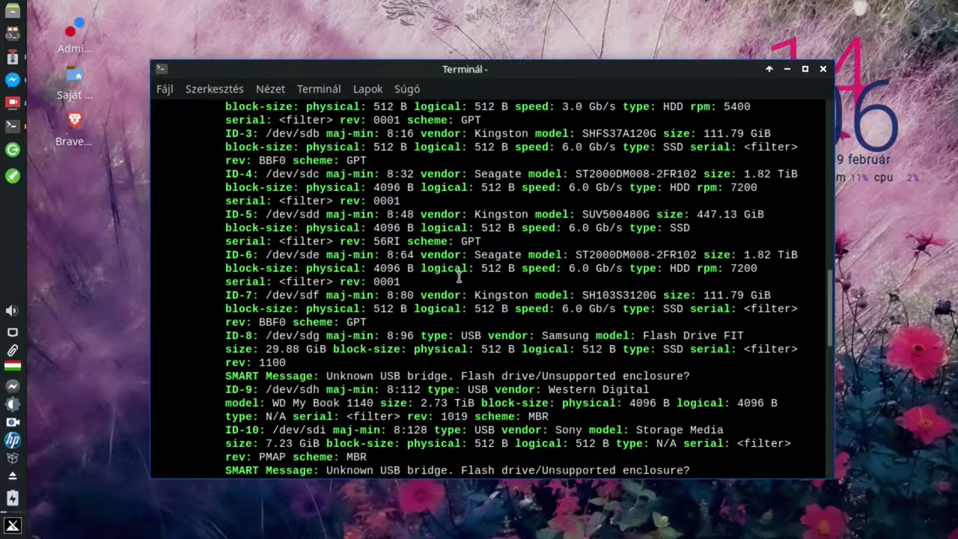
{"action": "scroll", "coordinate": [459, 276], "scroll_direction": "up", "scroll_amount": 10}
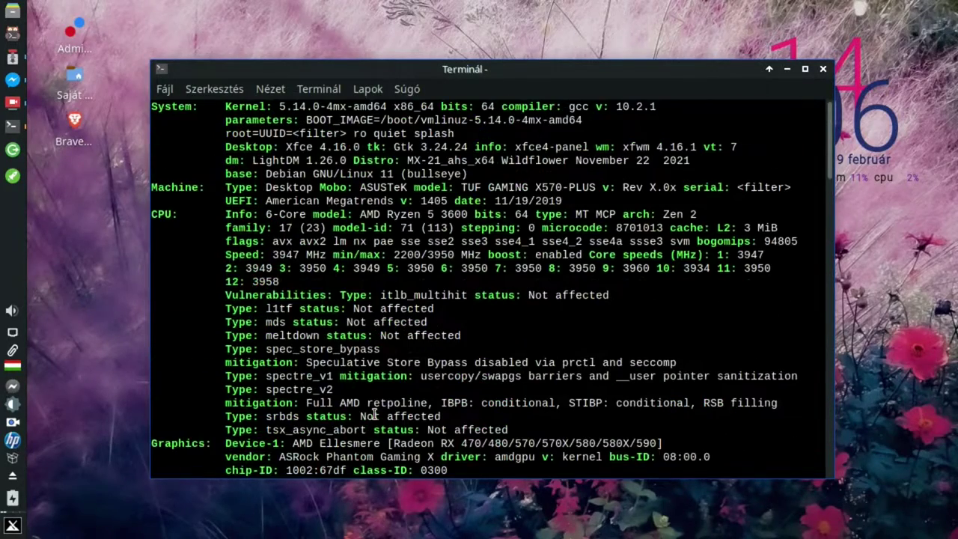
{"action": "scroll", "coordinate": [375, 414], "scroll_direction": "down", "scroll_amount": 15}
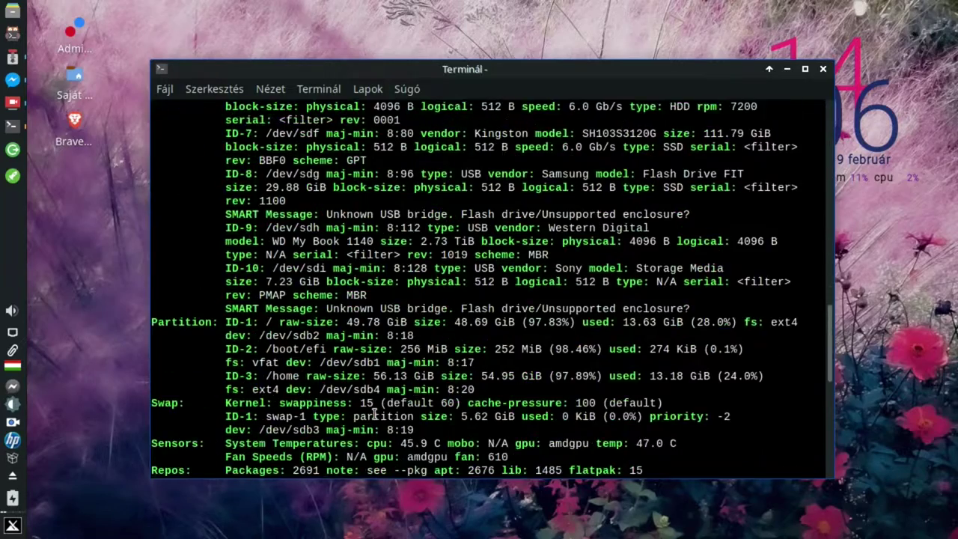
{"action": "scroll", "coordinate": [374, 413], "scroll_direction": "down", "scroll_amount": 3}
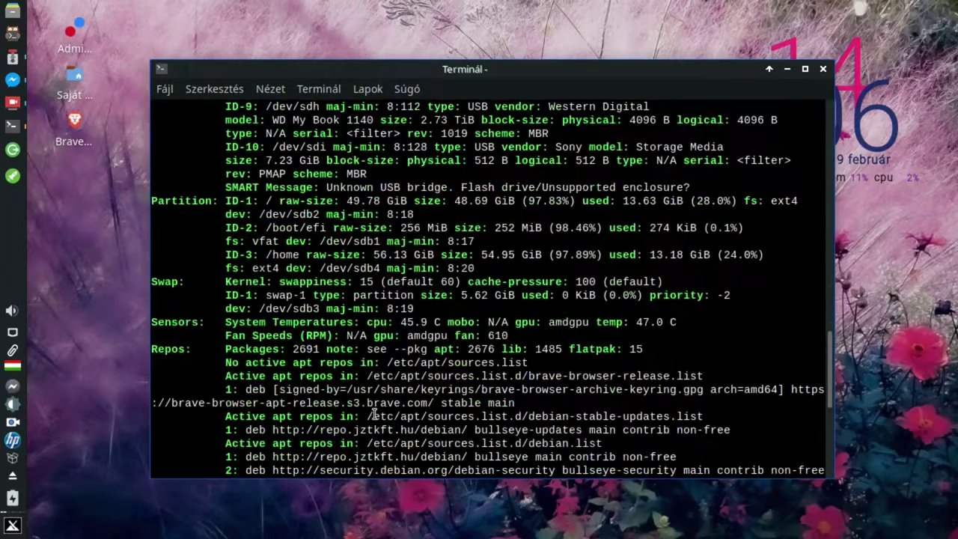
{"action": "scroll", "coordinate": [374, 413], "scroll_direction": "down", "scroll_amount": 8}
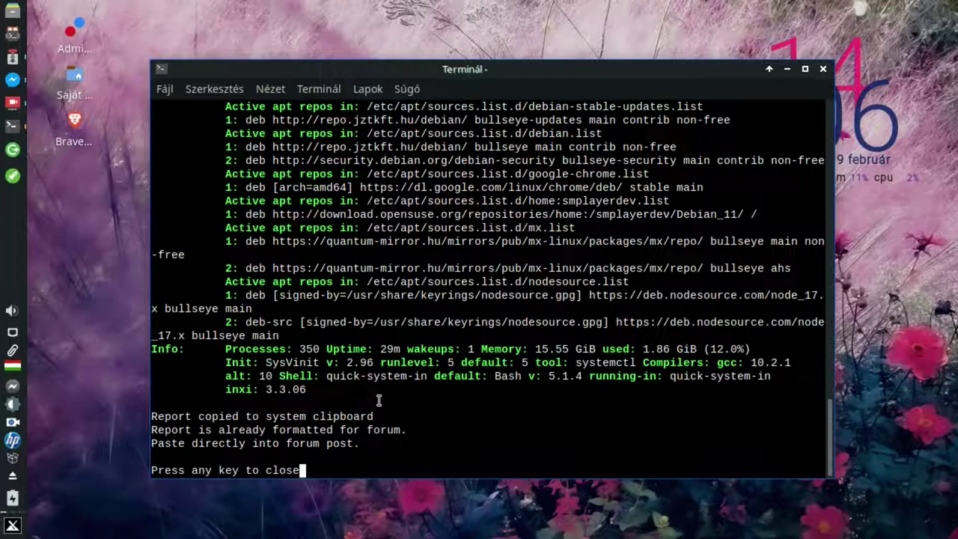
{"action": "scroll", "coordinate": [378, 400], "scroll_direction": "up", "scroll_amount": 15}
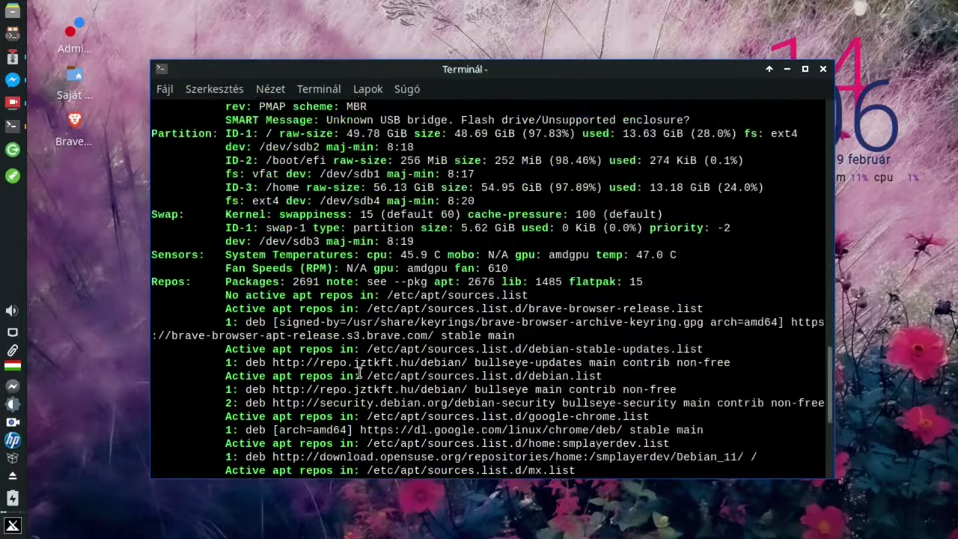
{"action": "scroll", "coordinate": [359, 371], "scroll_direction": "up", "scroll_amount": 10}
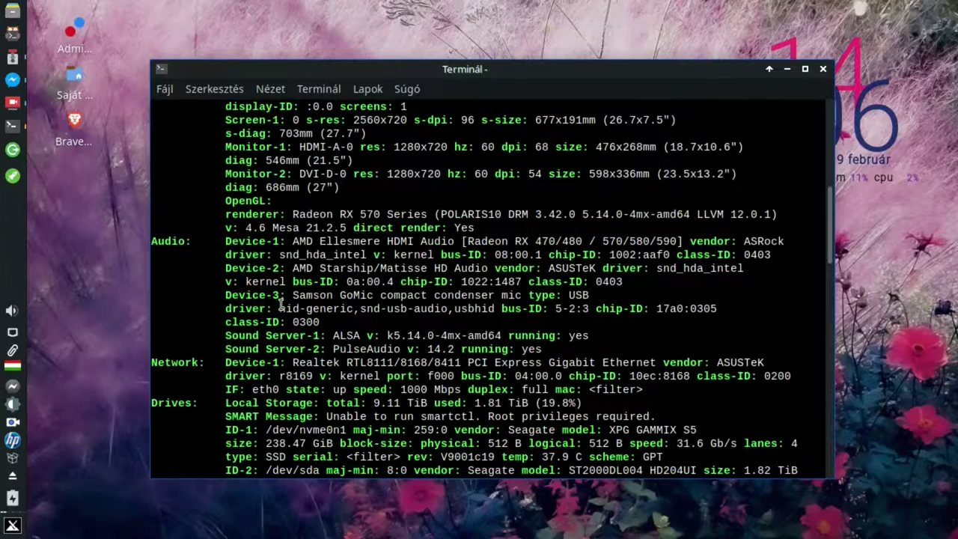
{"action": "scroll", "coordinate": [281, 307], "scroll_direction": "down", "scroll_amount": 11}
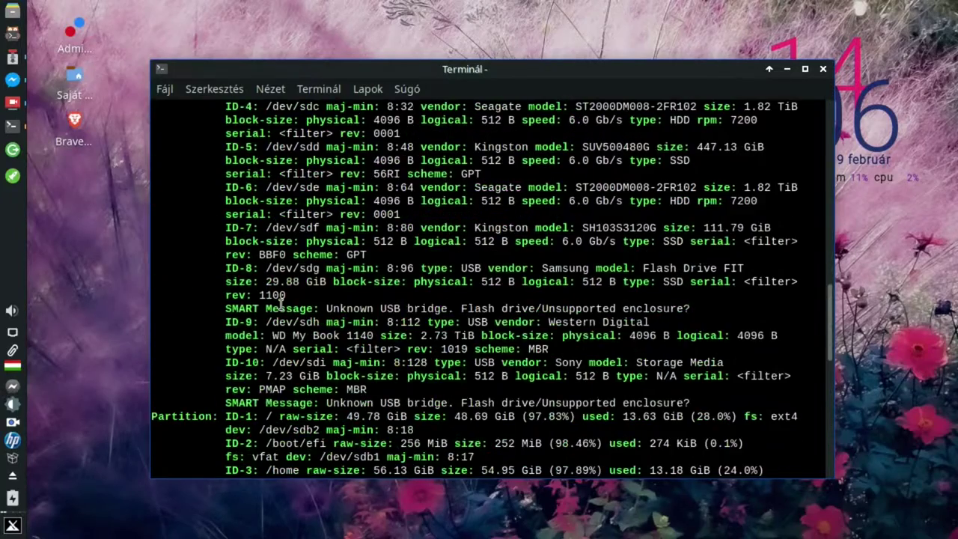
{"action": "scroll", "coordinate": [282, 305], "scroll_direction": "down", "scroll_amount": 9}
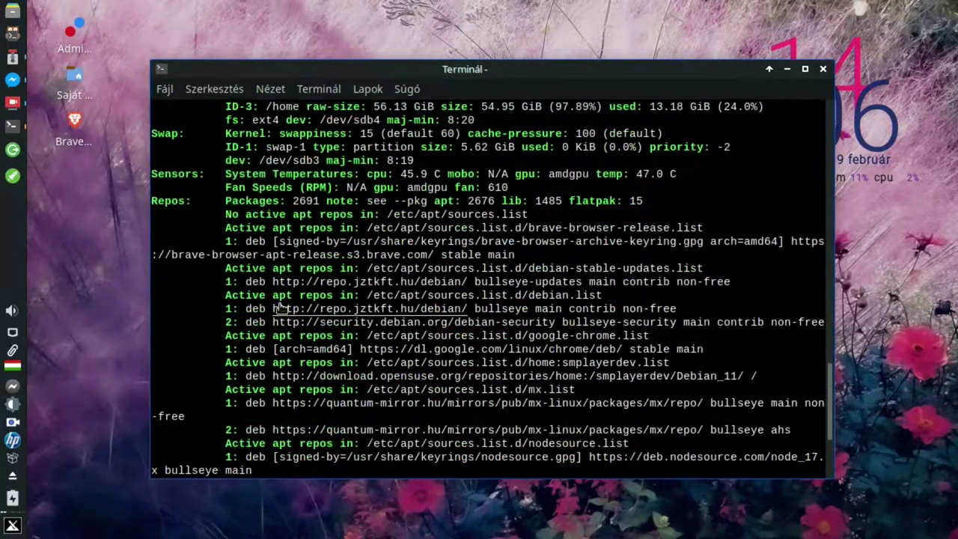
{"action": "scroll", "coordinate": [281, 307], "scroll_direction": "down", "scroll_amount": 3}
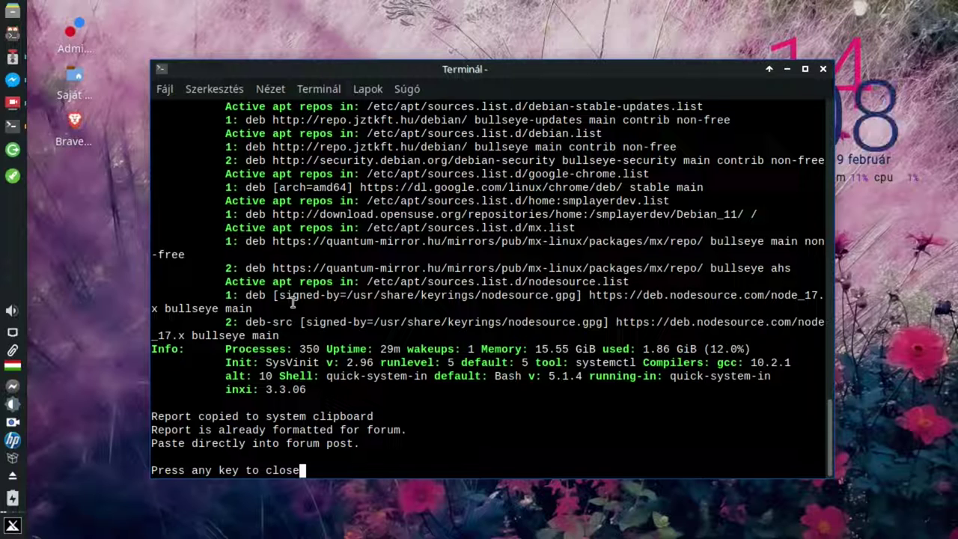
- Close the system report and start the System Locales tool, authenticating with the account password
{"action": "key", "text": "Return"}
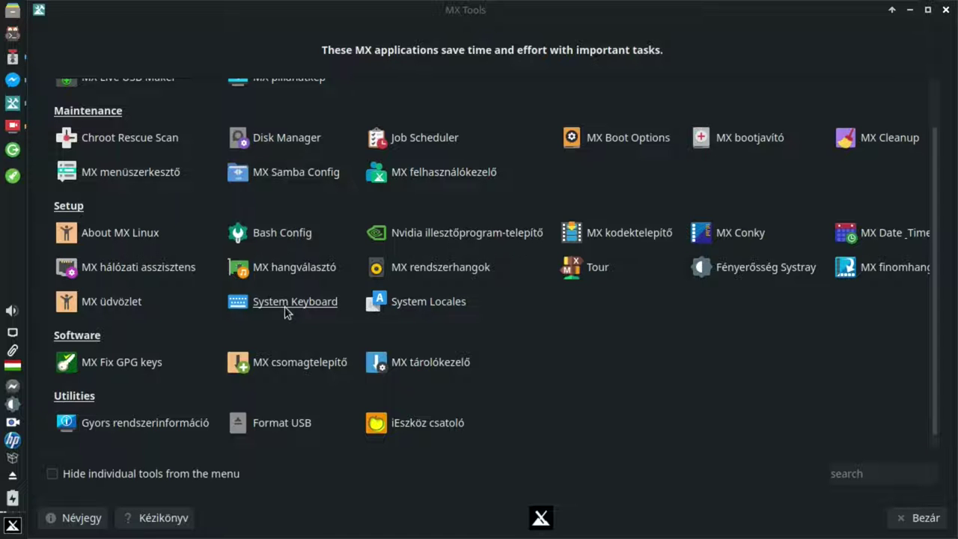
{"action": "left_click", "coordinate": [414, 302]}
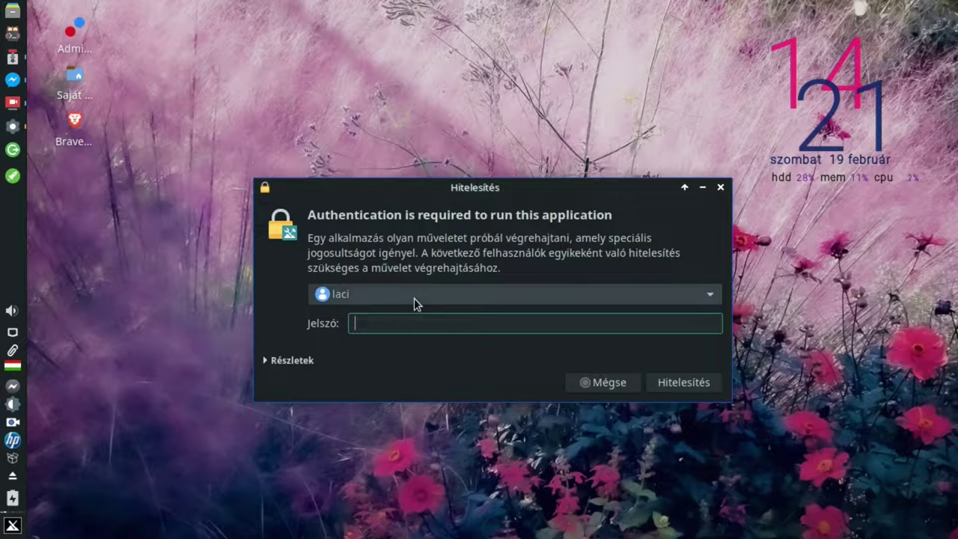
{"action": "type", "text": "•••••••"}
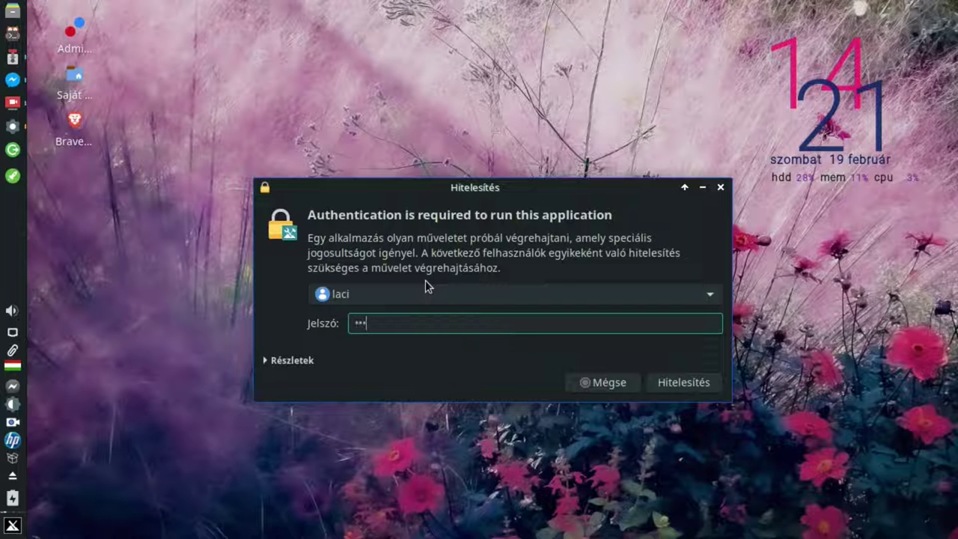
{"action": "key", "text": "Return"}
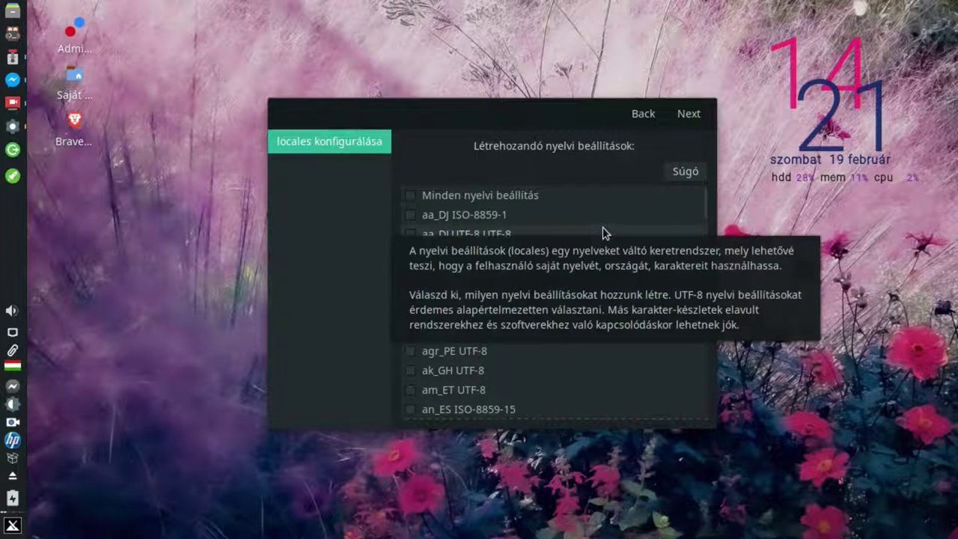
- Exclude ar_EG.UTF-8 UTF-8 from the locales to generate and check the entries that follow in the list
{"action": "scroll", "coordinate": [628, 215], "scroll_direction": "down", "scroll_amount": 5}
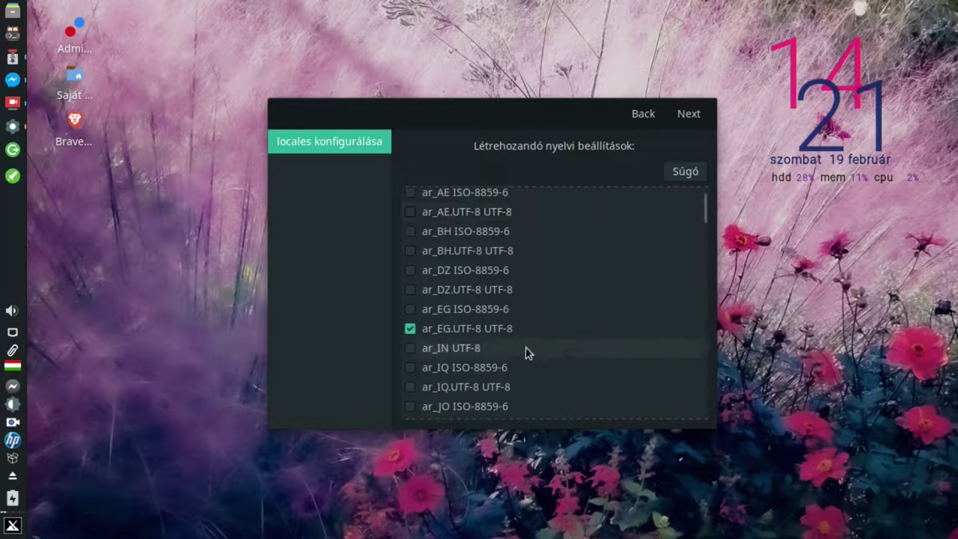
{"action": "left_click", "coordinate": [411, 329]}
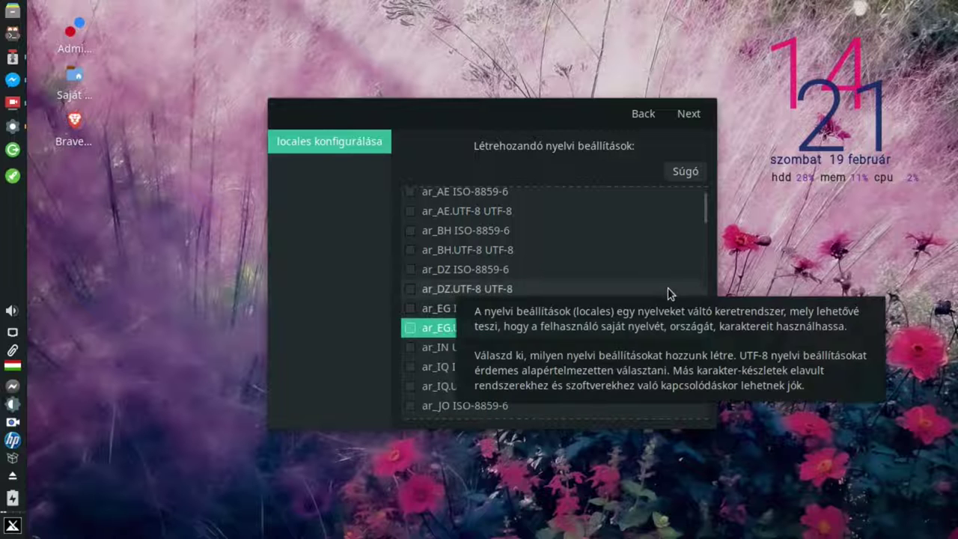
{"action": "scroll", "coordinate": [667, 287], "scroll_direction": "down", "scroll_amount": 2}
{"action": "scroll", "coordinate": [668, 288], "scroll_direction": "down", "scroll_amount": 7}
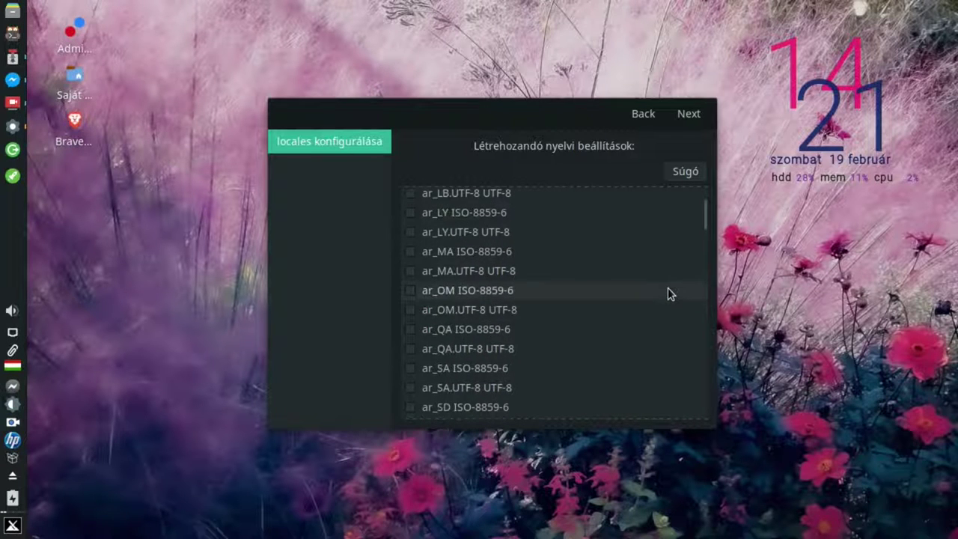
{"action": "scroll", "coordinate": [668, 288], "scroll_direction": "down", "scroll_amount": 2}
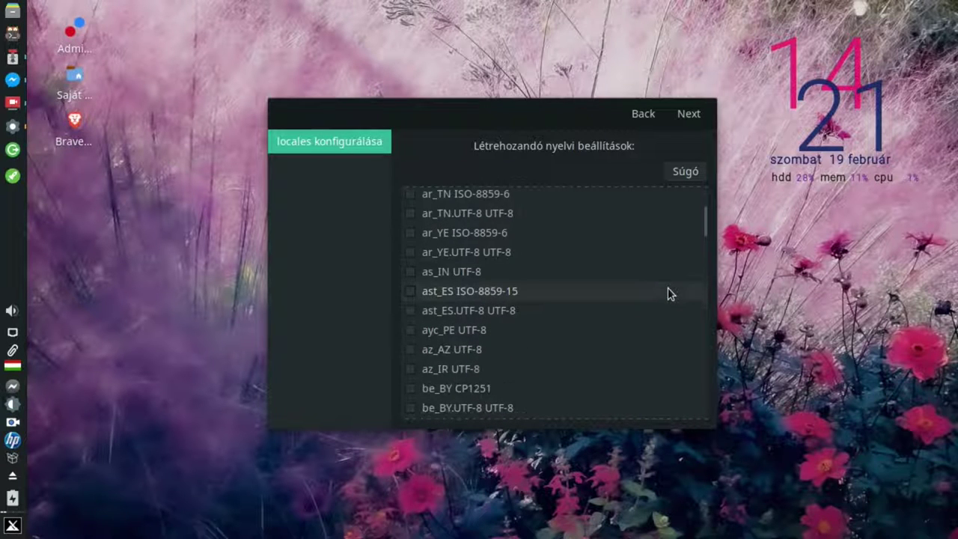
{"action": "scroll", "coordinate": [668, 294], "scroll_direction": "down", "scroll_amount": 2}
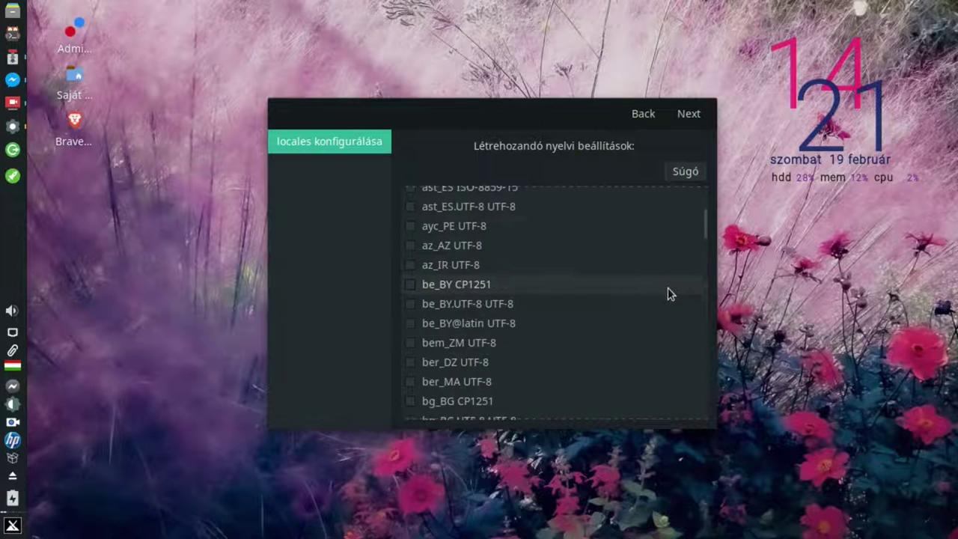
{"action": "scroll", "coordinate": [668, 289], "scroll_direction": "down", "scroll_amount": 4}
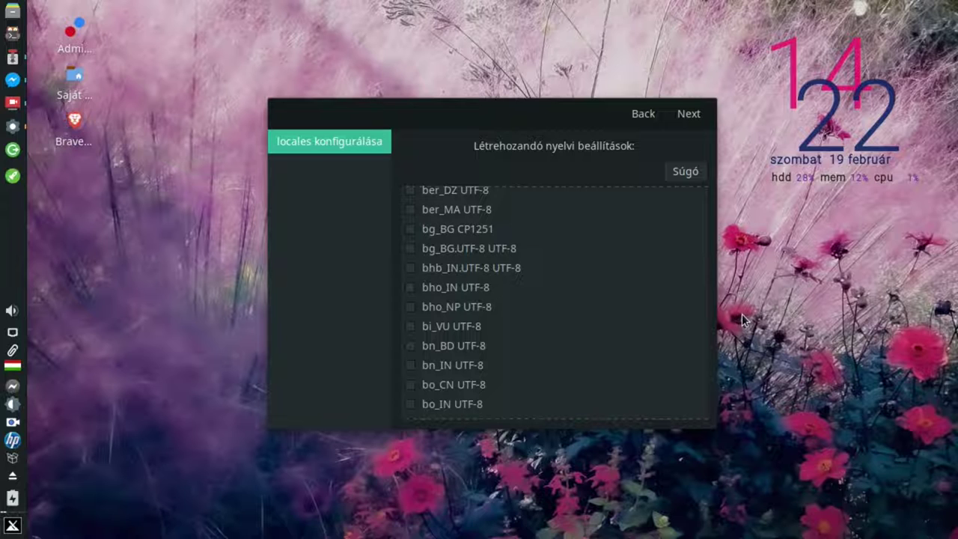
- Keep hu_HU.UTF-8 as the system default locale, generate the locales and close the finished configuration report
{"action": "left_click", "coordinate": [691, 118]}
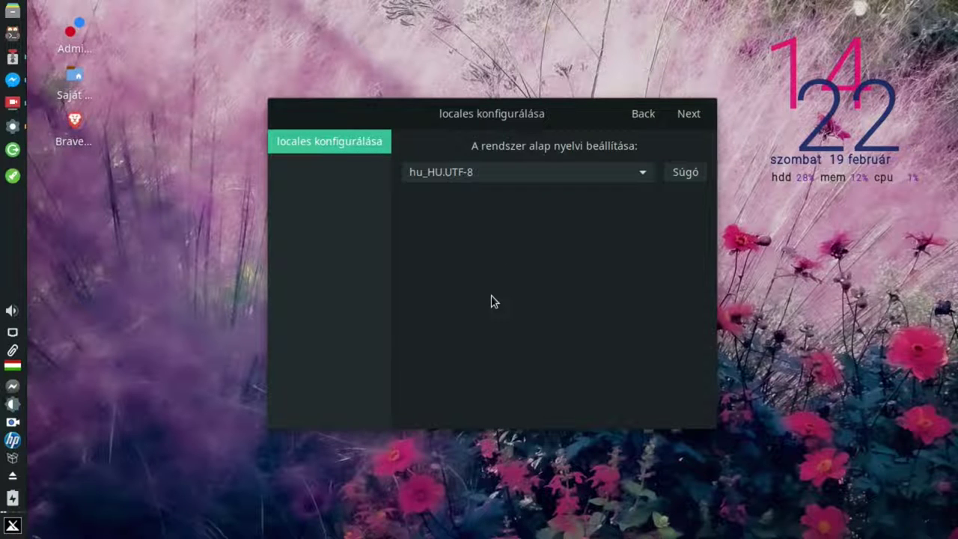
{"action": "left_click", "coordinate": [636, 172]}
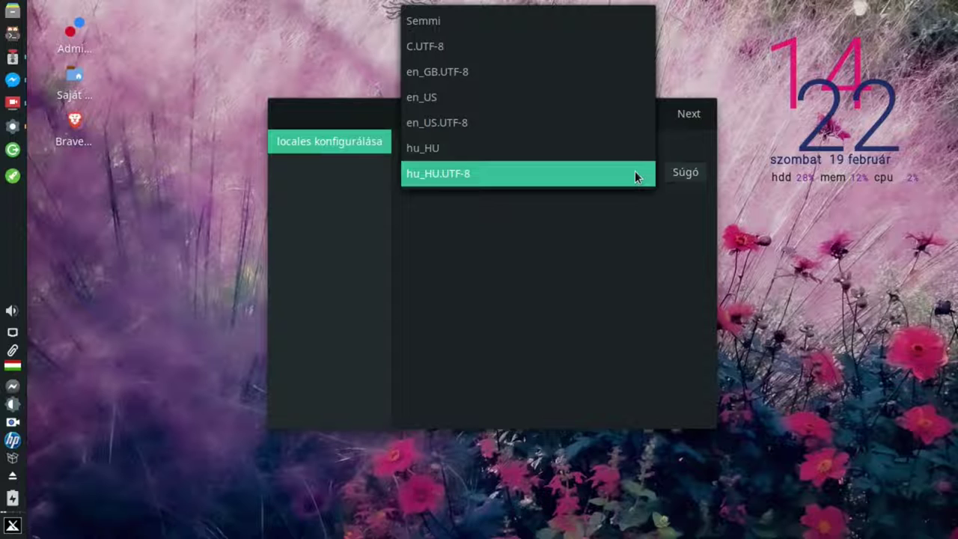
{"action": "left_click", "coordinate": [636, 175]}
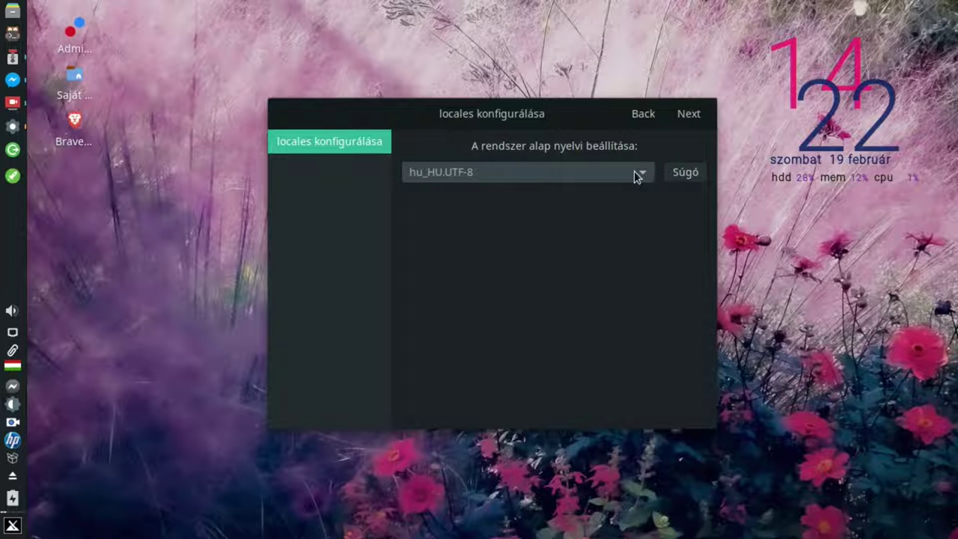
{"action": "mouse_move", "coordinate": [634, 171]}
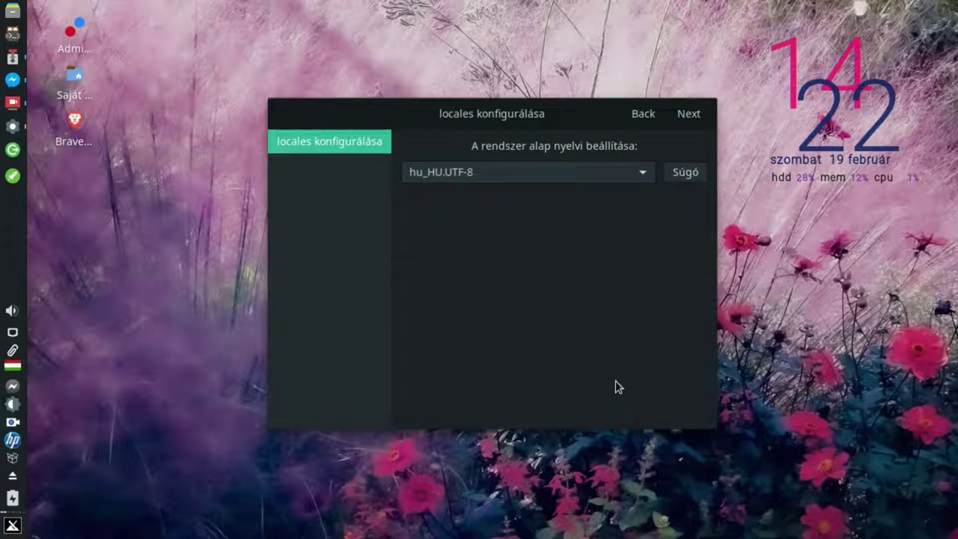
{"action": "left_click", "coordinate": [677, 117]}
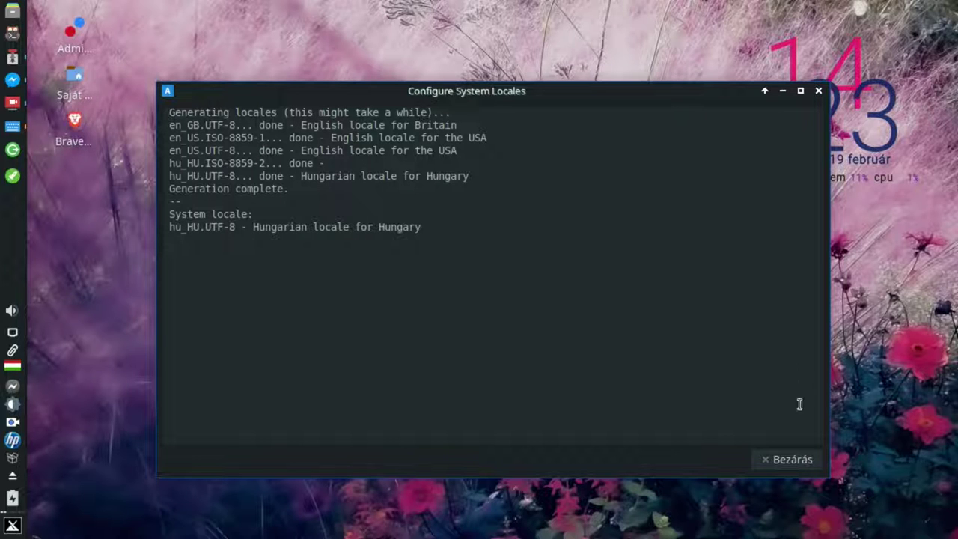
{"action": "left_click", "coordinate": [791, 458]}
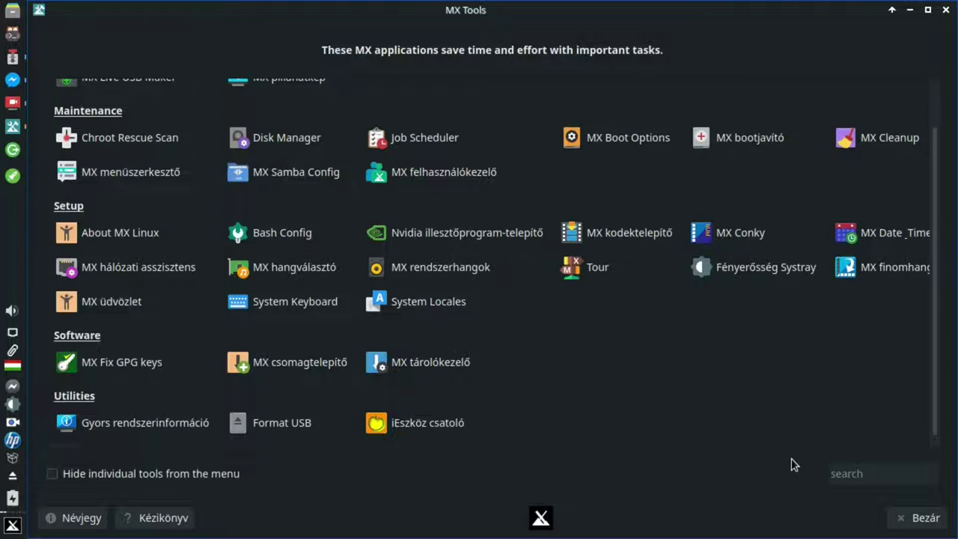
- Start the System Keyboard tool and authenticate with the account password
{"action": "left_click", "coordinate": [304, 305]}
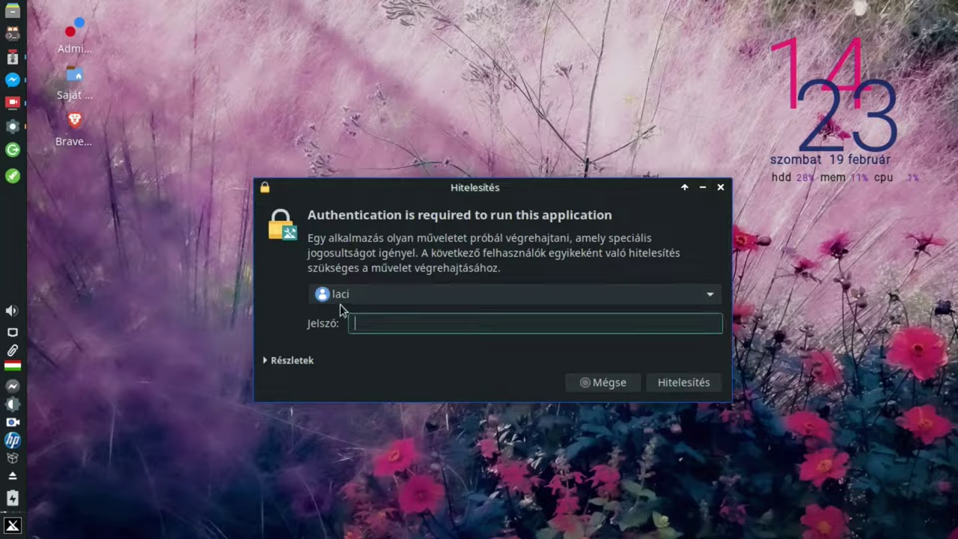
{"action": "type", "text": "******"}
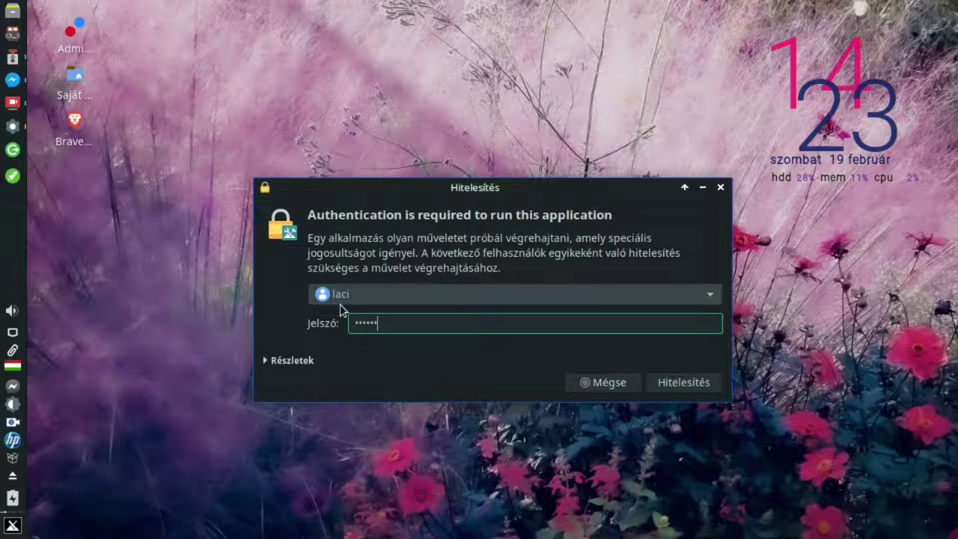
{"action": "key", "text": "Return"}
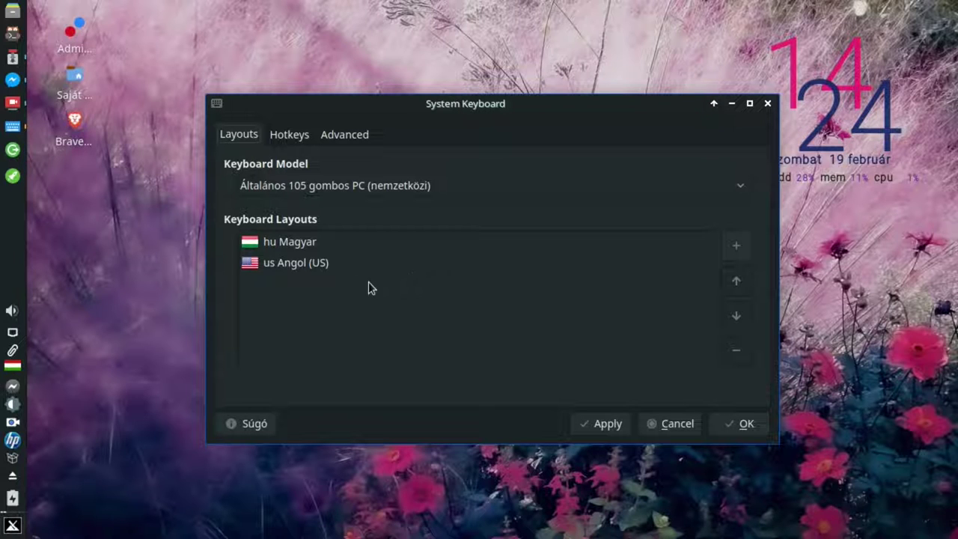
- Select the US English keyboard layout and look over the available keyboard models without changing the model
{"action": "left_click", "coordinate": [321, 266]}
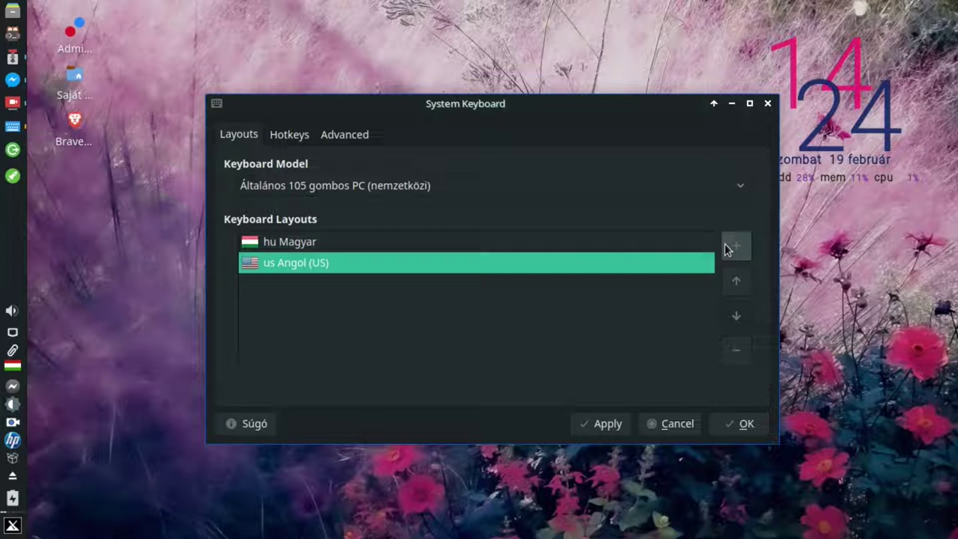
{"action": "left_click", "coordinate": [582, 188]}
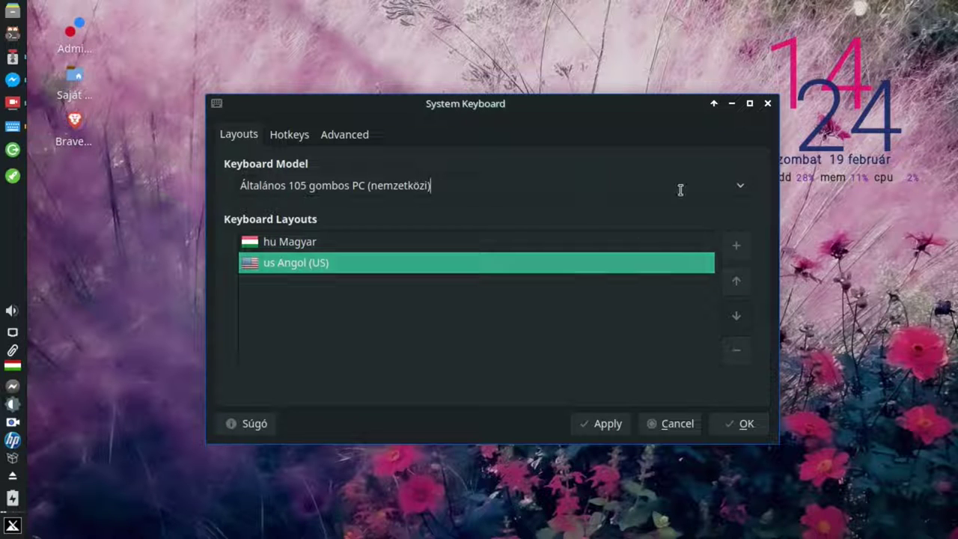
{"action": "left_click", "coordinate": [738, 190]}
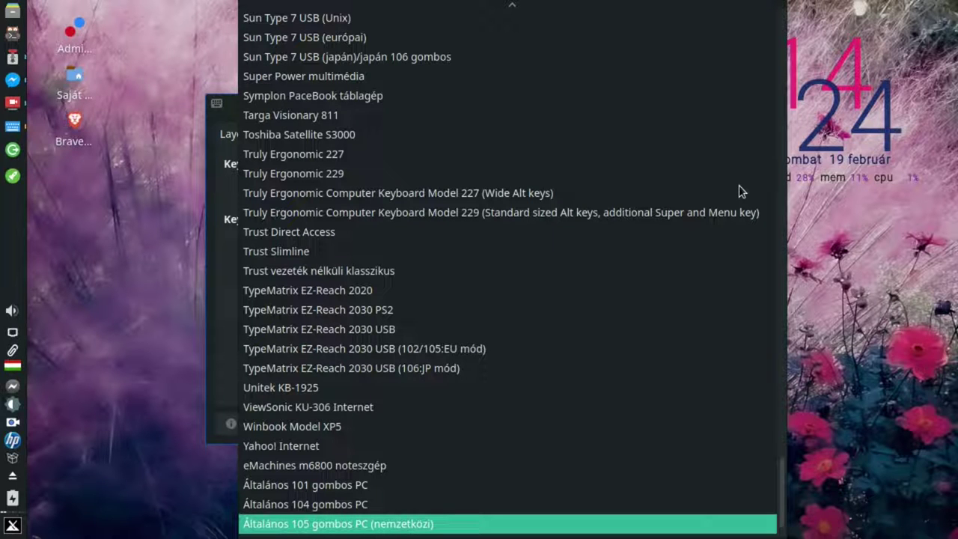
{"action": "key", "text": "Escape"}
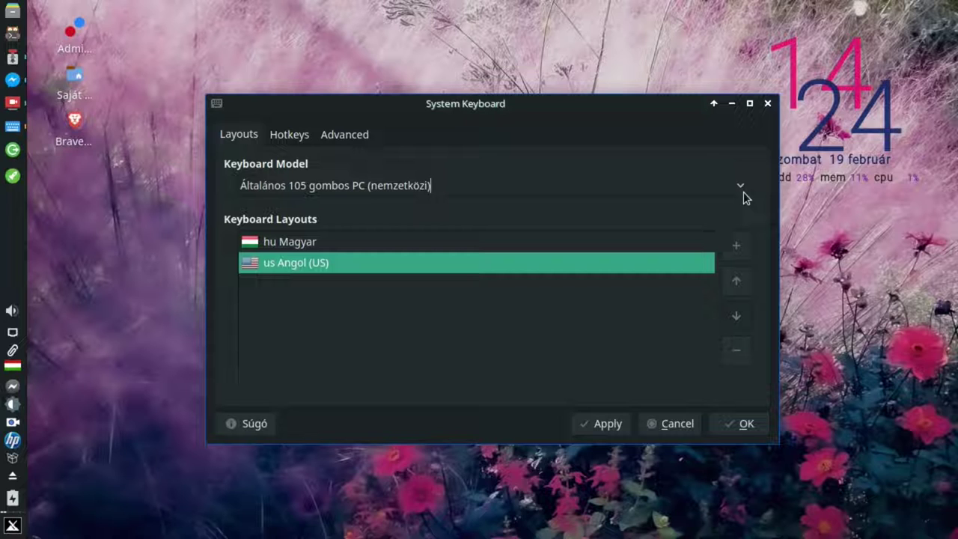
- View the hotkey choices for switching to another keyboard layout and leave them unchanged
{"action": "left_click", "coordinate": [290, 139]}
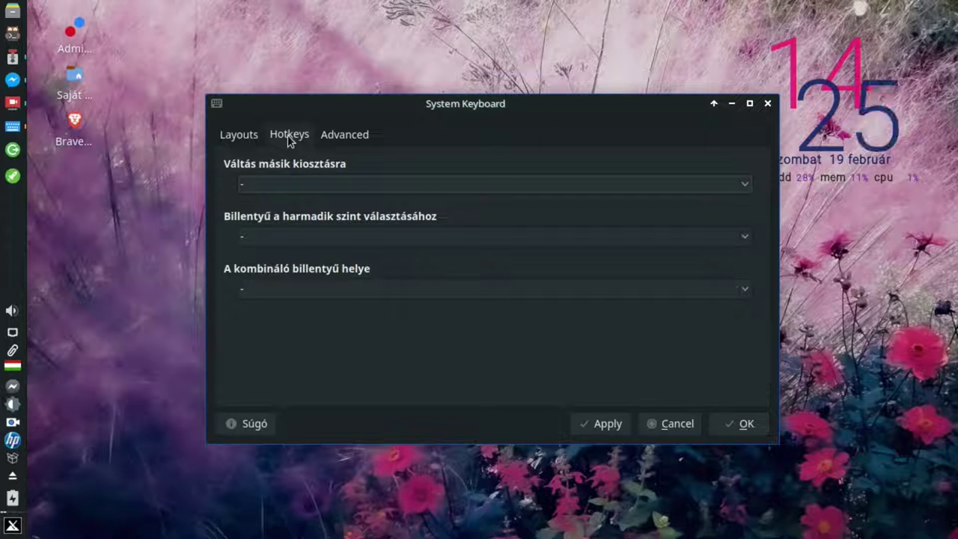
{"action": "left_click", "coordinate": [391, 181]}
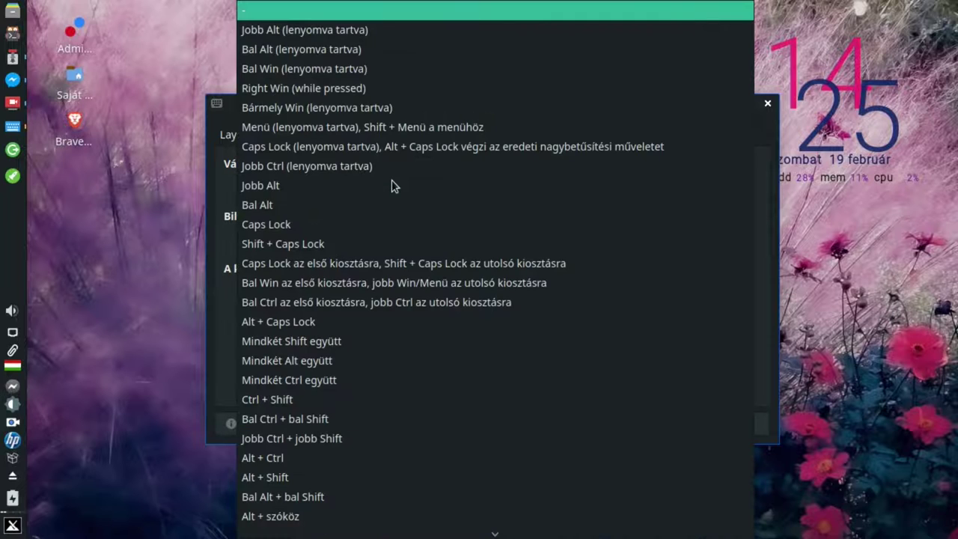
{"action": "key", "text": "Escape"}
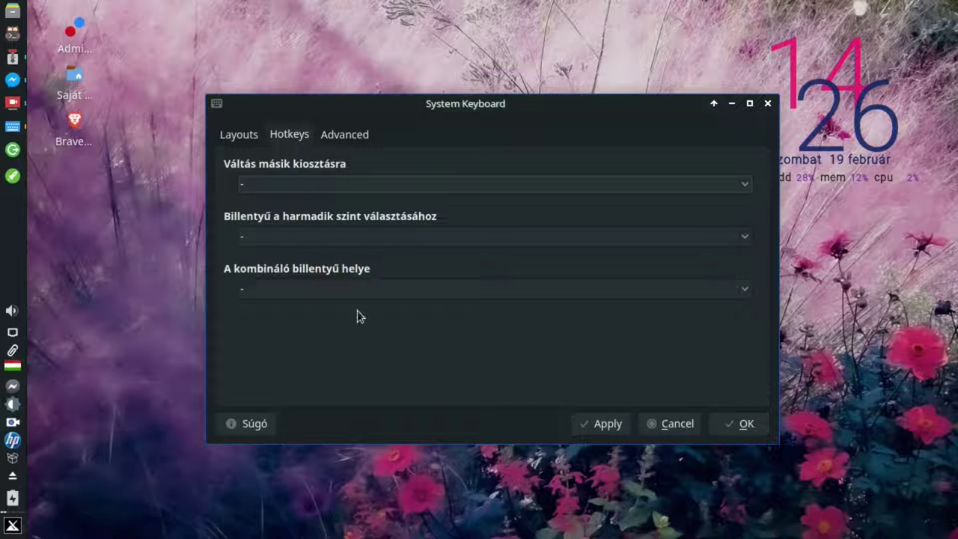
- Try 3. szintű jobb Win as the compose key position and reset it to the empty option (-)
{"action": "left_click", "coordinate": [457, 291]}
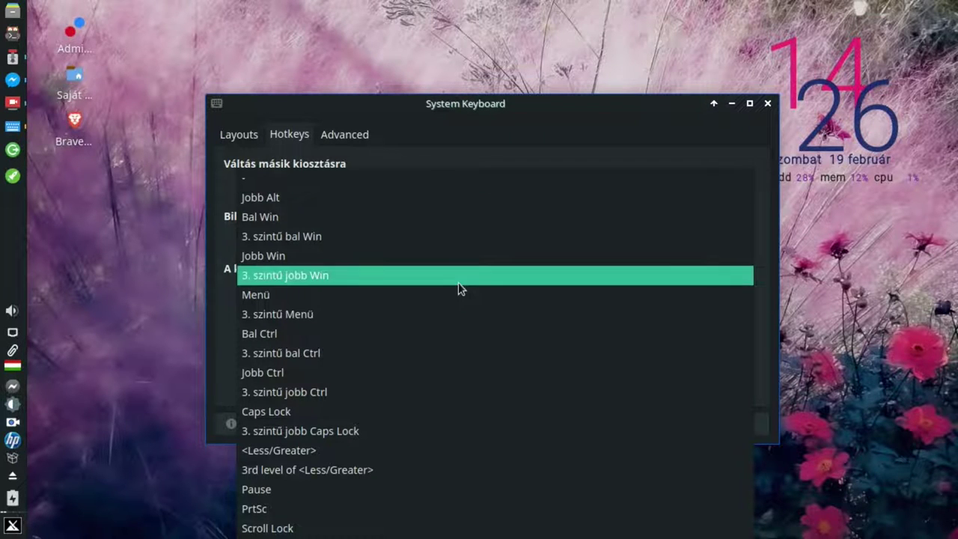
{"action": "left_click", "coordinate": [458, 282]}
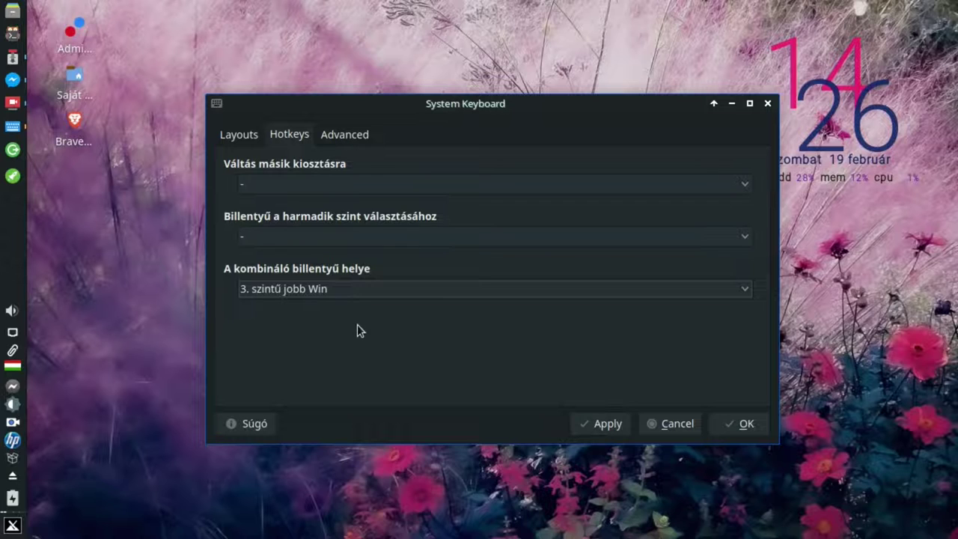
{"action": "left_click", "coordinate": [365, 292]}
{"action": "left_click", "coordinate": [378, 173]}
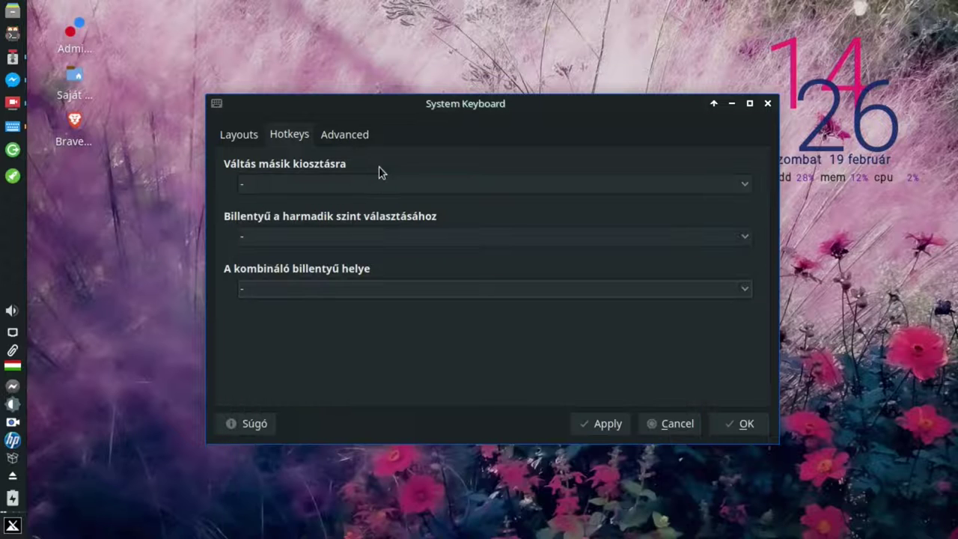
- Review the advanced keyboard options, keep Caps Lock behaviour unset and Ctrl + Alt + Backspace for killing the X server, and accept the settings
{"action": "left_click", "coordinate": [349, 136]}
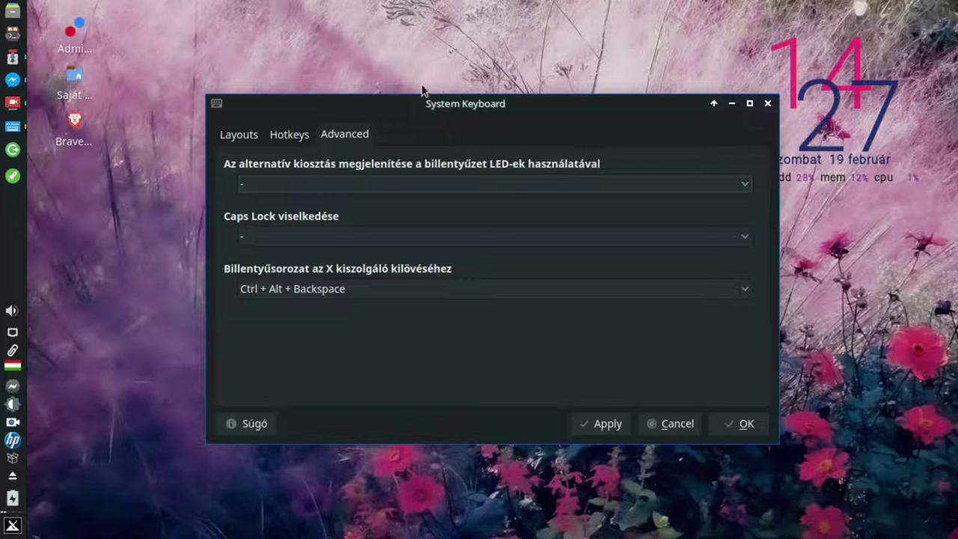
{"action": "left_click", "coordinate": [470, 239]}
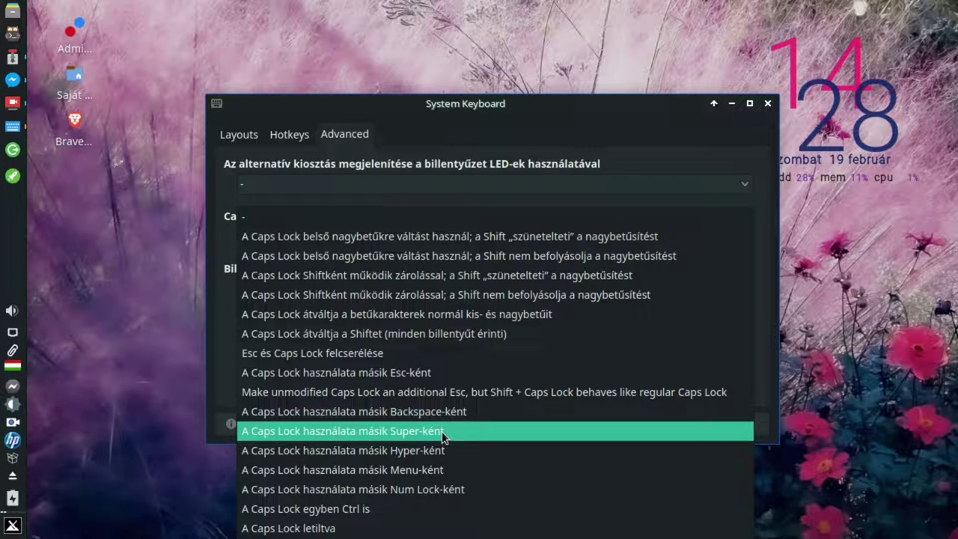
{"action": "left_click", "coordinate": [276, 215]}
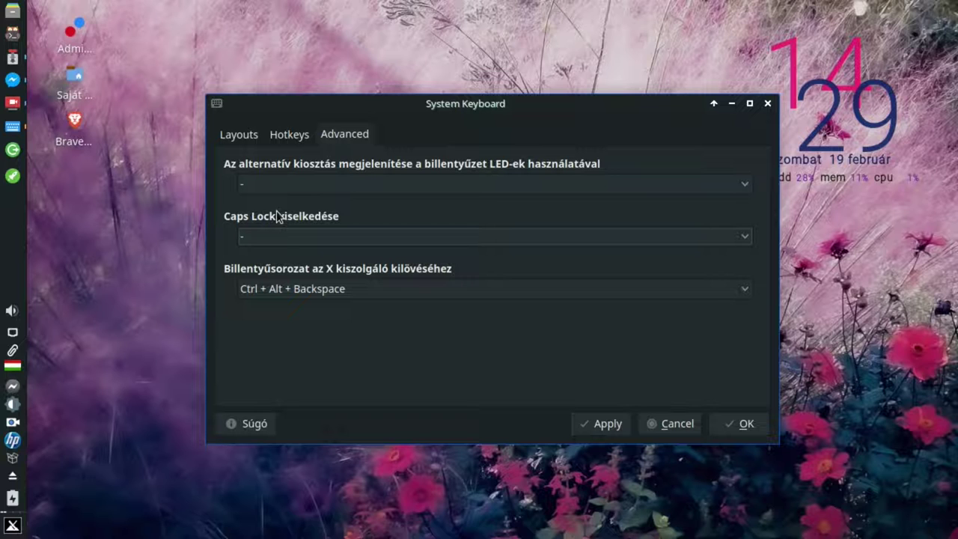
{"action": "left_click", "coordinate": [588, 294]}
{"action": "left_click", "coordinate": [588, 293]}
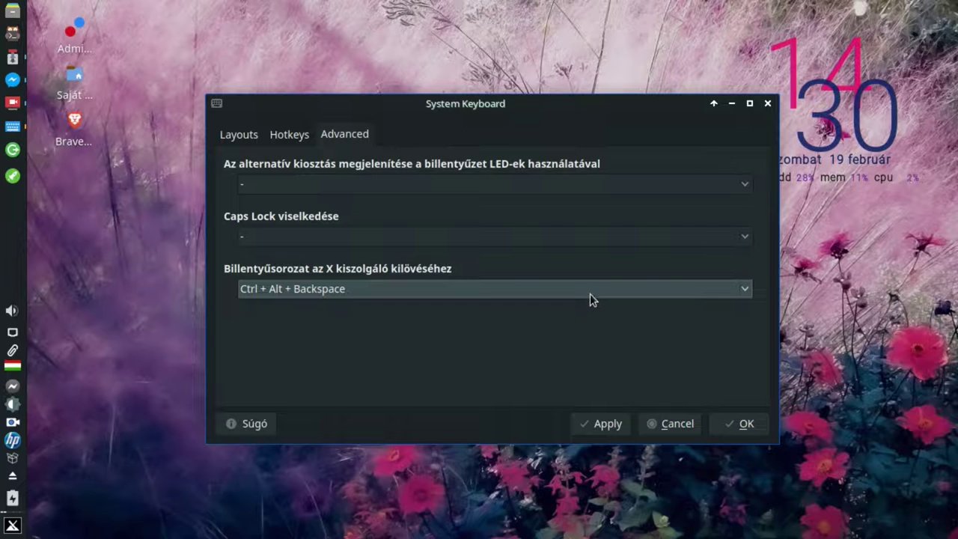
{"action": "left_click", "coordinate": [725, 422]}
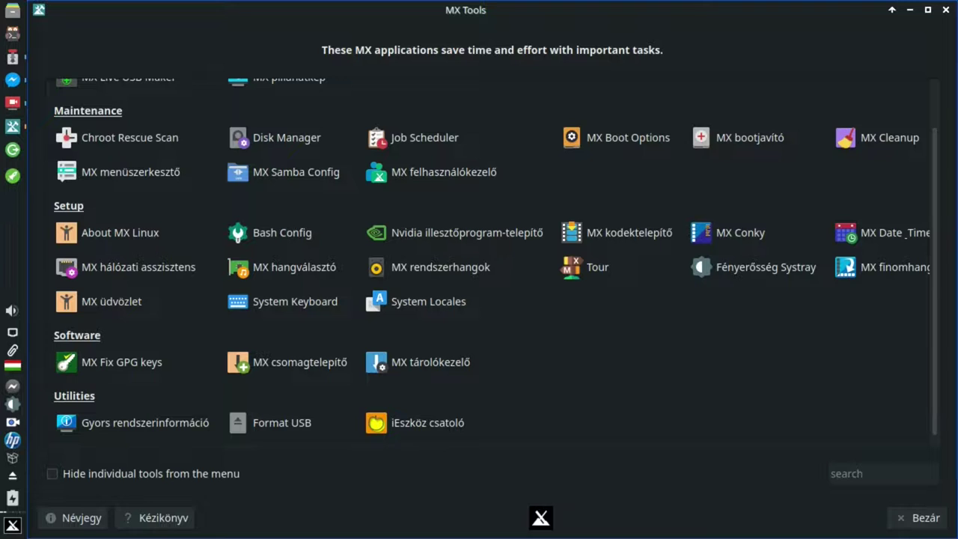
- Launch Fényerősség Systray, check the display choice and software brightness in its tray popup, and dismiss it
{"action": "left_click", "coordinate": [726, 263]}
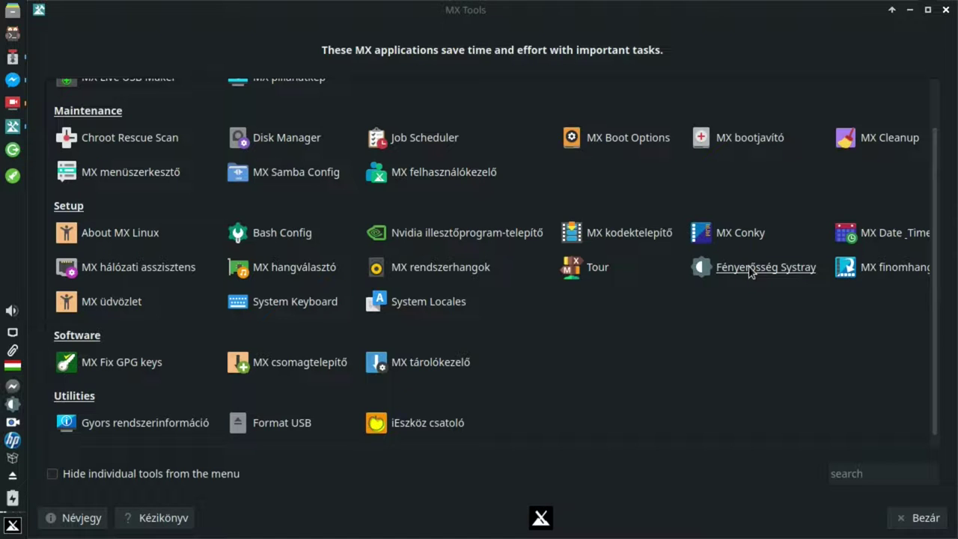
{"action": "left_click", "coordinate": [14, 405]}
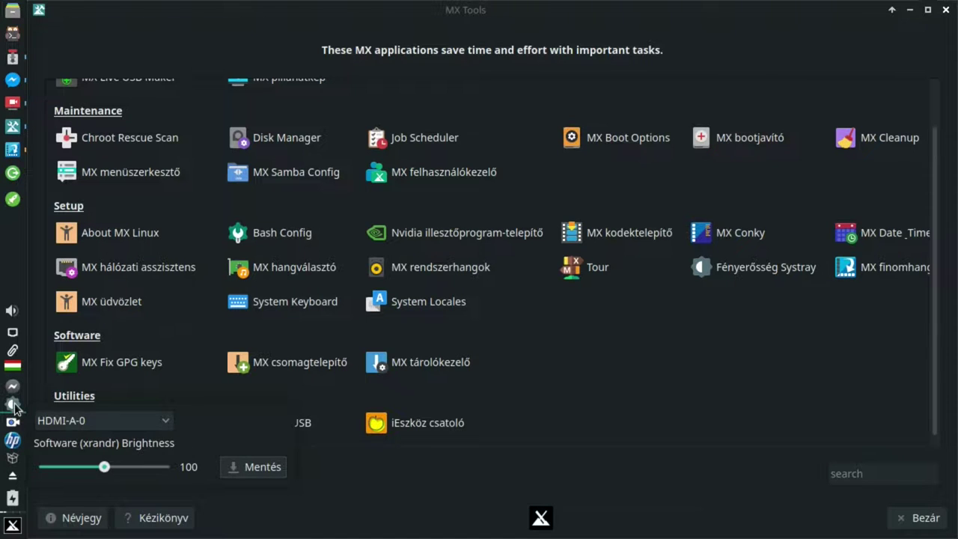
{"action": "left_click", "coordinate": [80, 418]}
{"action": "left_click", "coordinate": [80, 415]}
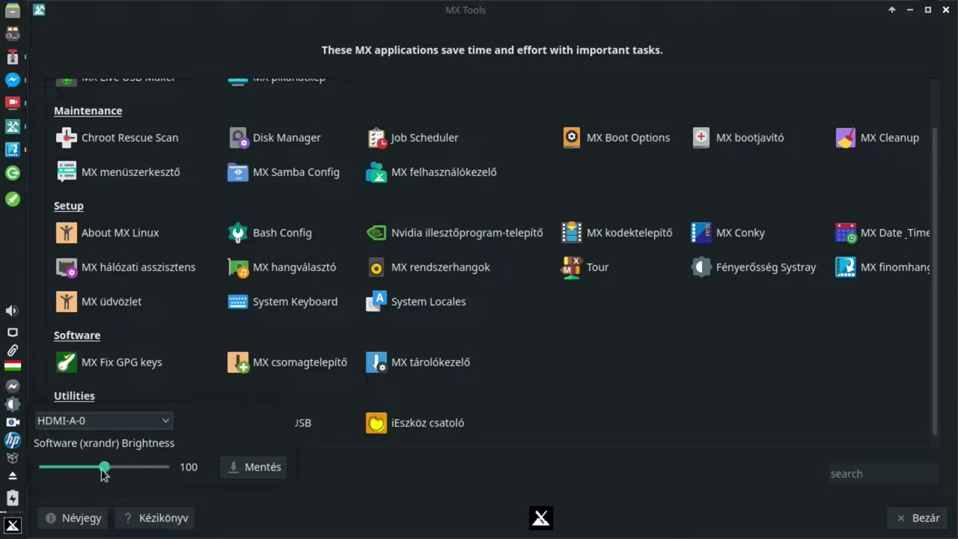
{"action": "mouse_move", "coordinate": [103, 475]}
{"action": "left_click", "coordinate": [592, 360]}
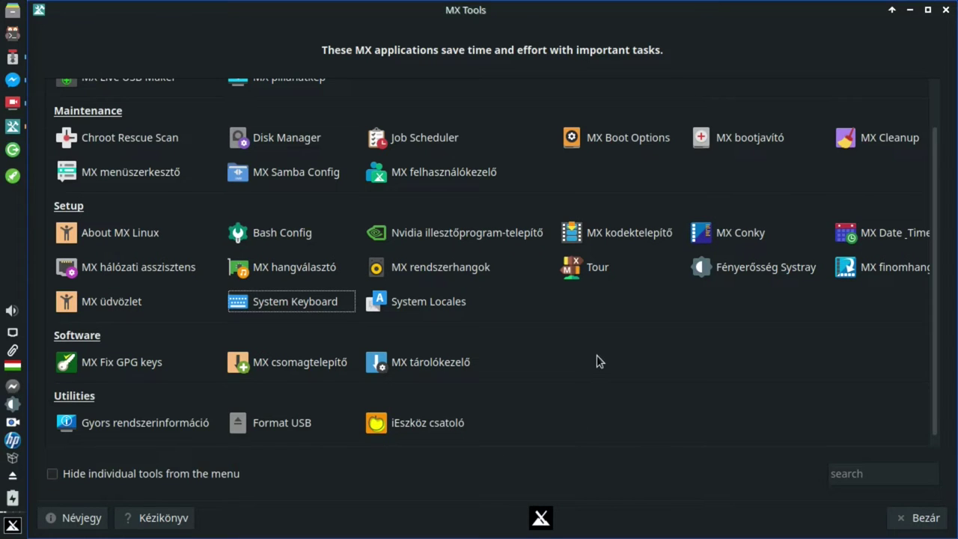